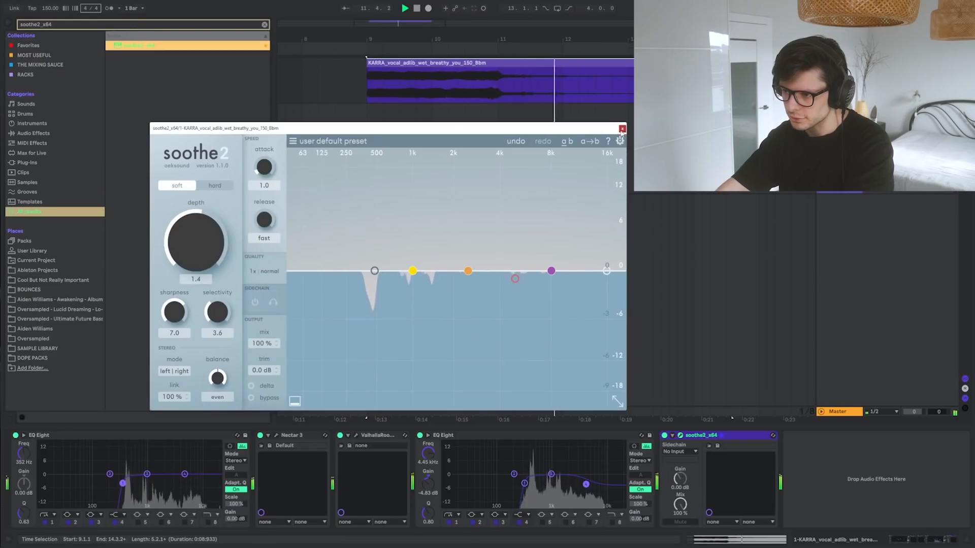
- Close the soothe2 window and search the sample library for "vocal tone"
click(811, 57)
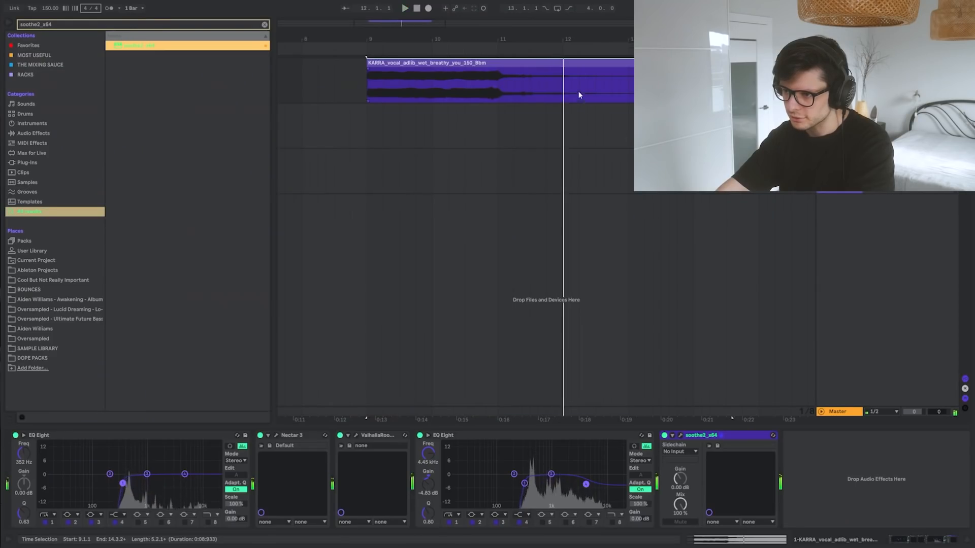
text(vocal tone)
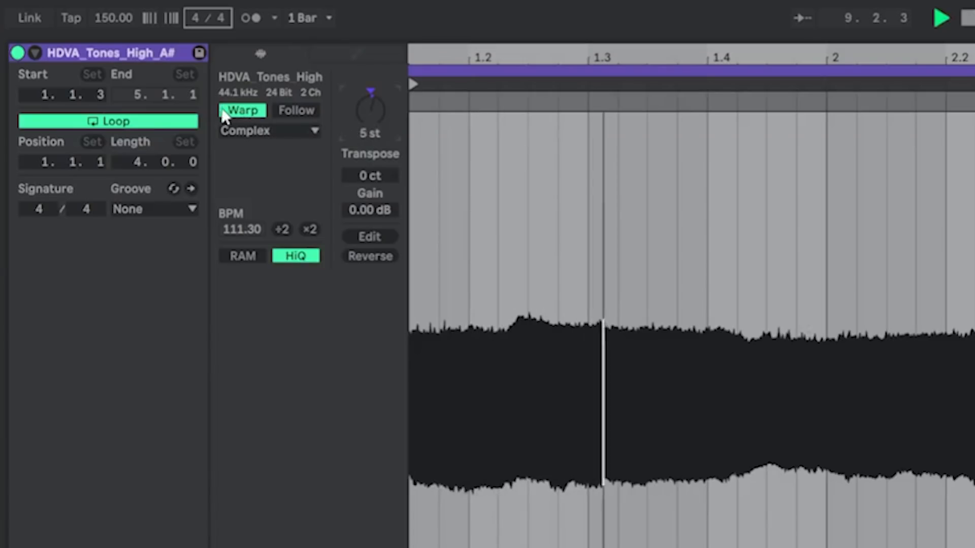
- Enable warping on the HDVA_Tones_High_A# clip and adjust its transposition
click(229, 111)
drag(370, 128, 372, 113)
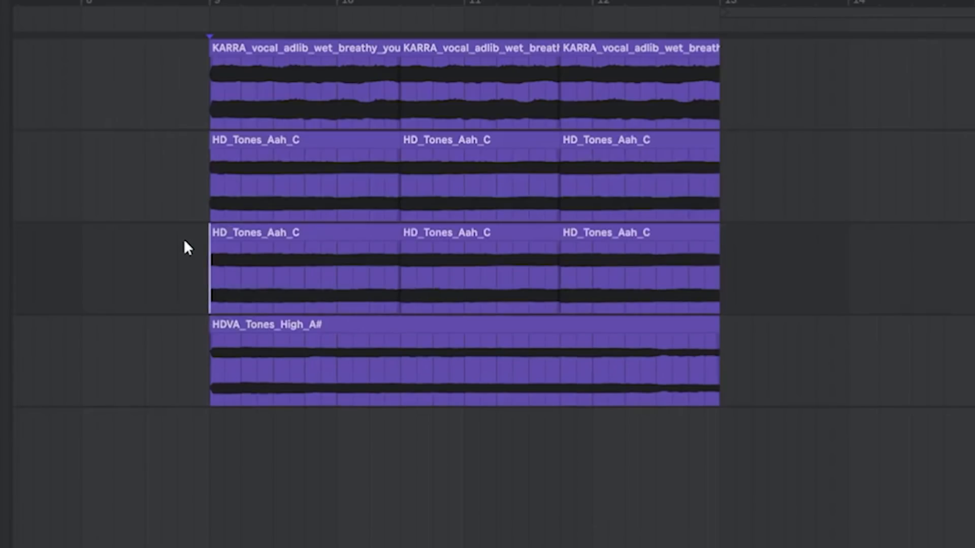
- Transpose the HD_Tones_Aah_C clips on the third track far down in pitch for a low vocal bass
click(304, 264)
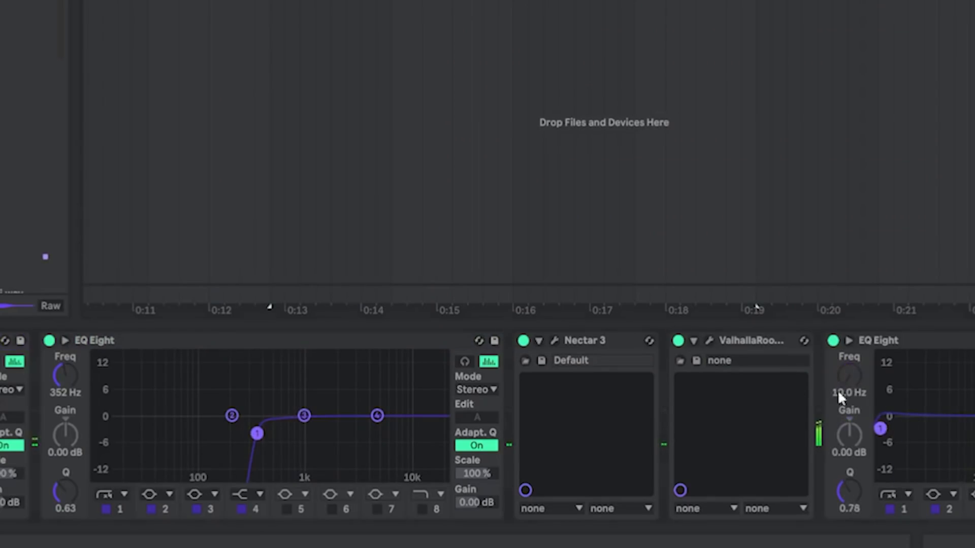
key(Left)
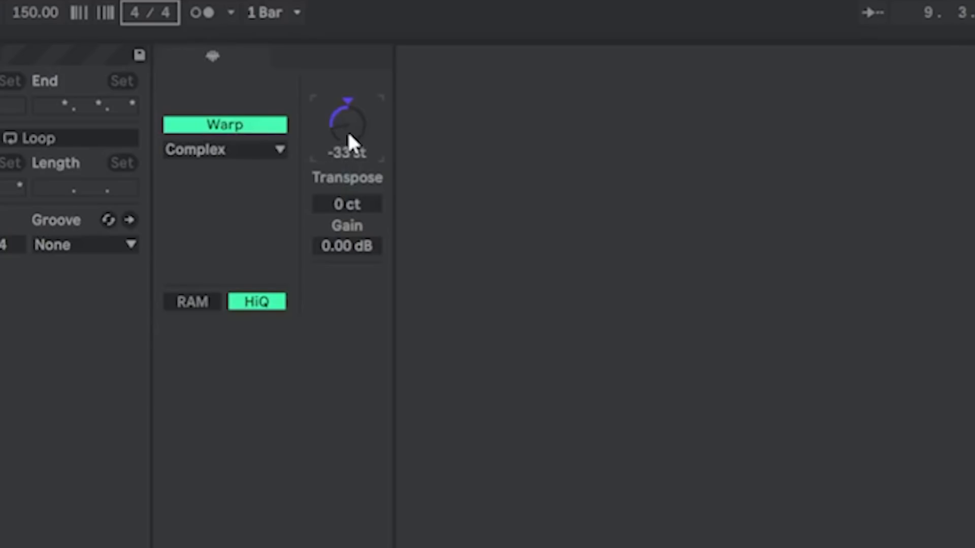
drag(348, 134, 348, 133)
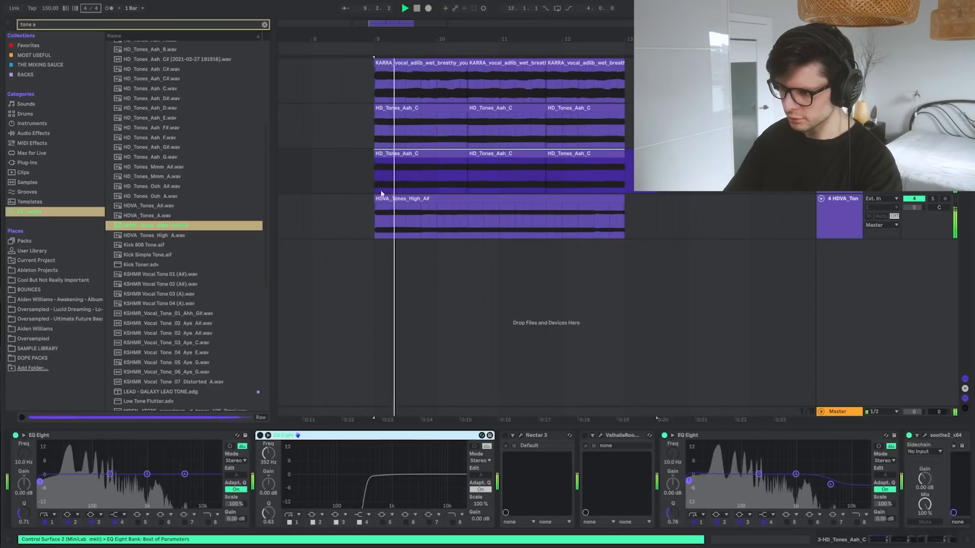
click(381, 153)
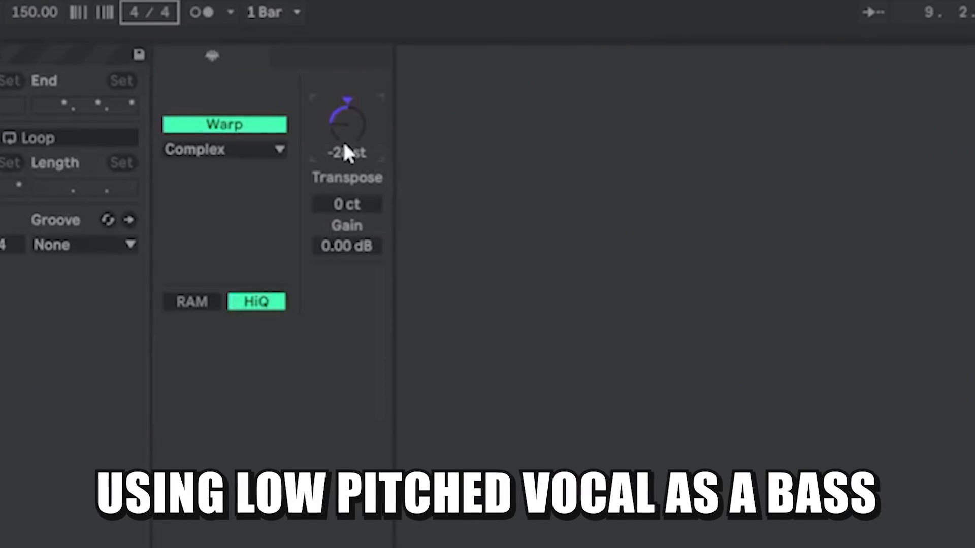
drag(366, 127, 366, 127)
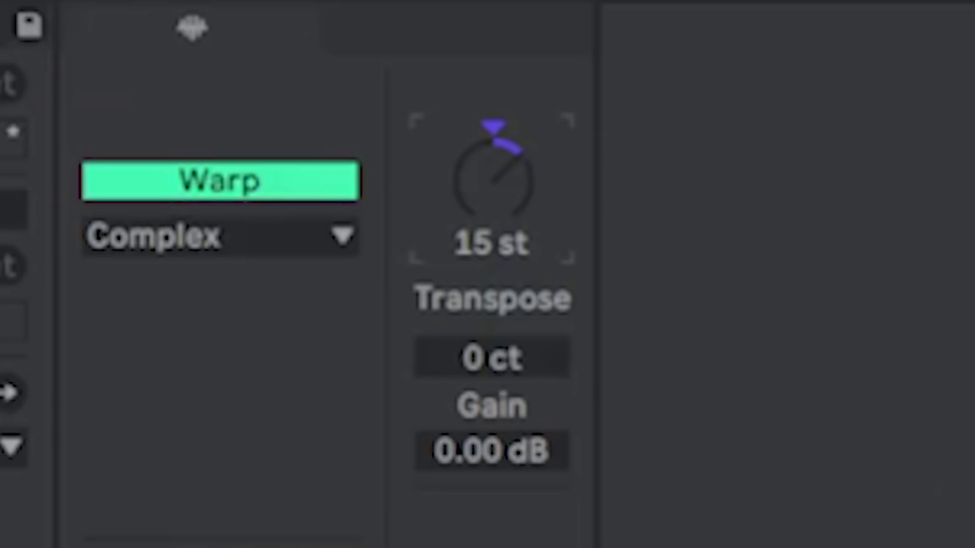
- Change the warp mode of the selected vocal clips
click(218, 245)
click(223, 530)
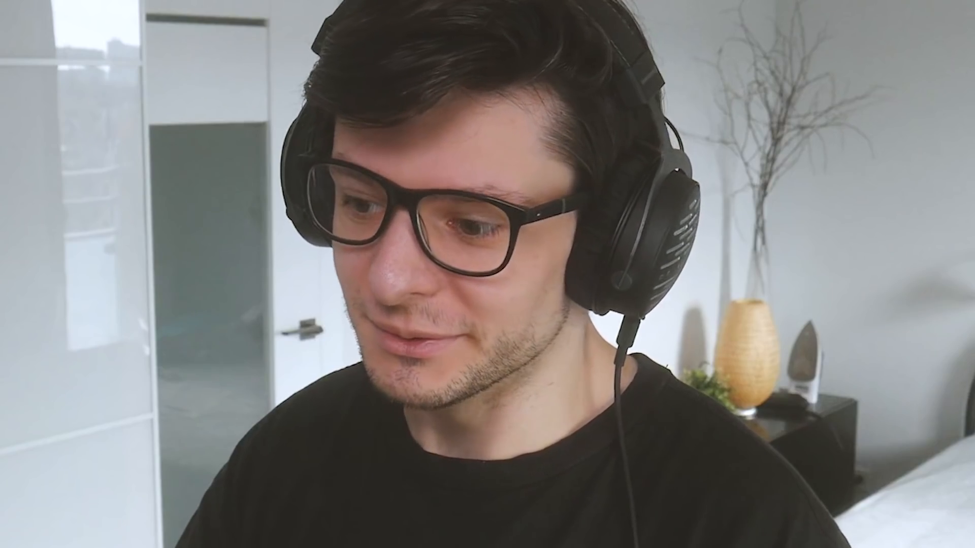
- Copy the Portal effect to the third HD_Tones_Aah_C track and on to the HDVA_Tones_High_A# track
click(862, 7)
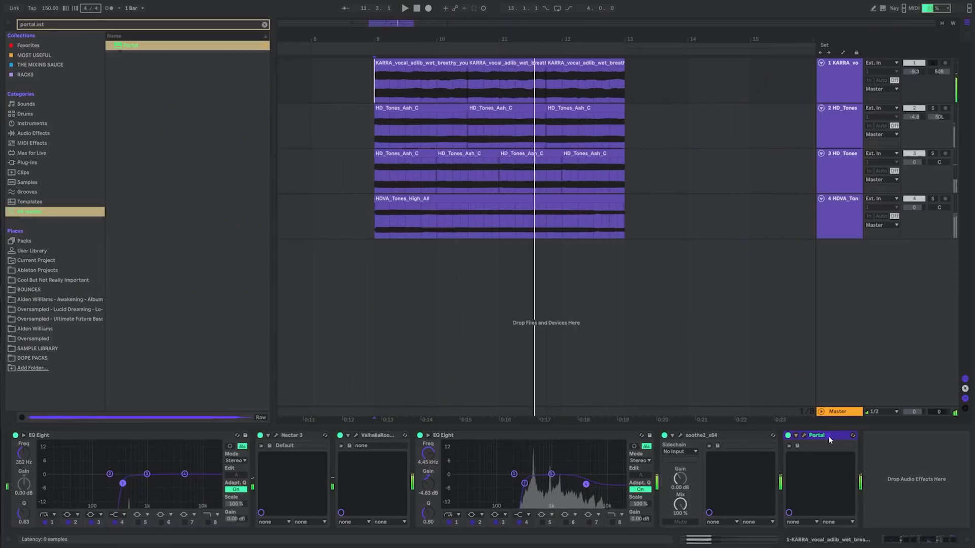
click(594, 186)
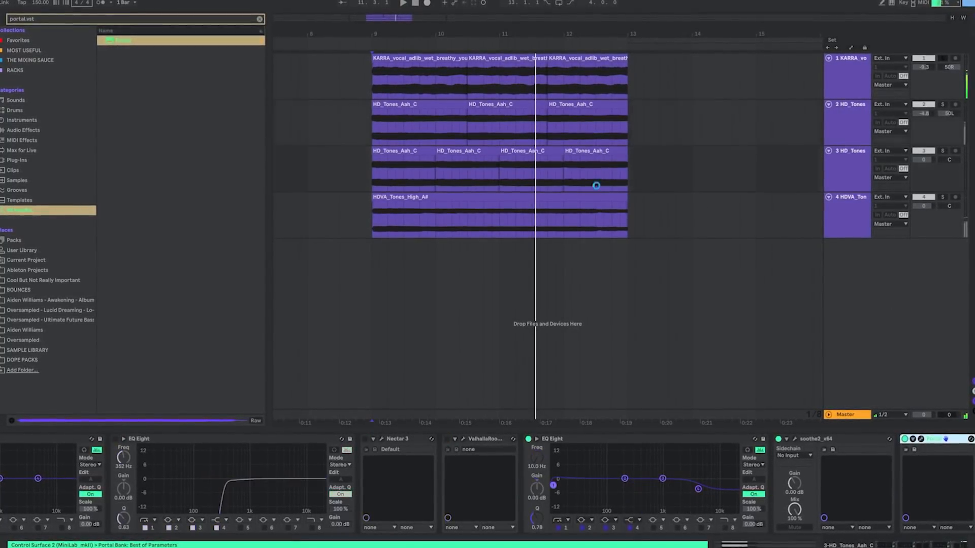
click(538, 212)
click(668, 170)
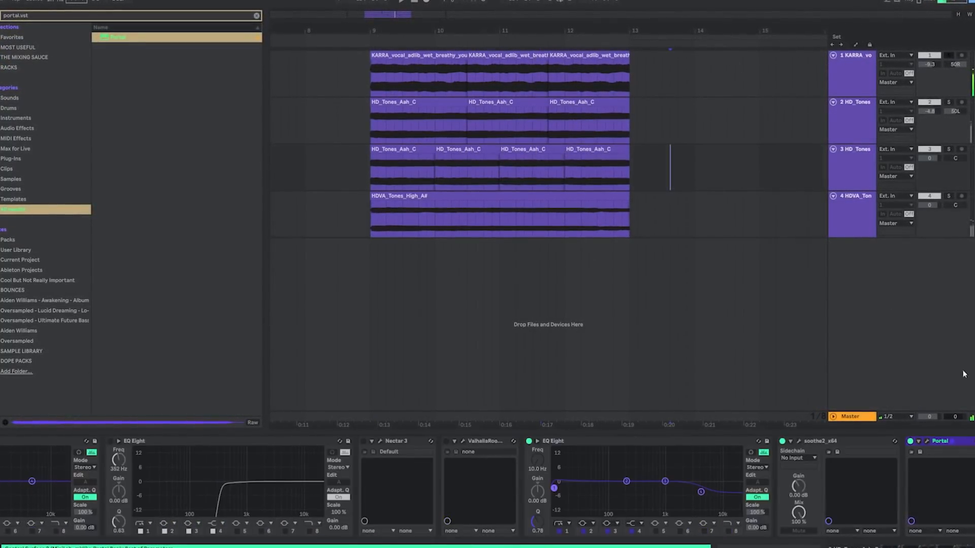
mouse_move(955, 445)
mouse_down()
mouse_move(574, 218)
mouse_move(527, 217)
mouse_up()
click(515, 217)
- Record the layered vocals from bar 9 onto a new orange audio track with its input set to Resampling
scroll(485, 211, down, 3)
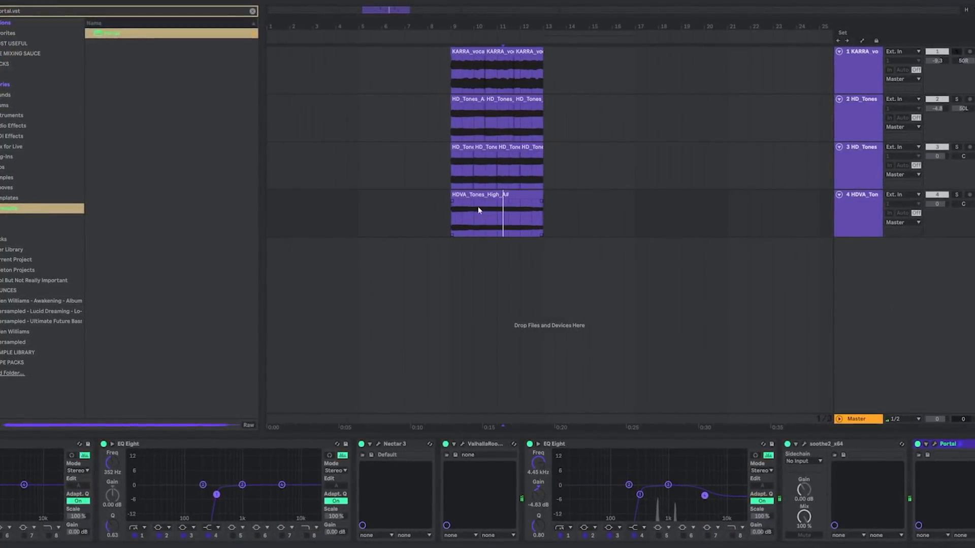
key(ctrl+t)
right_click(871, 255)
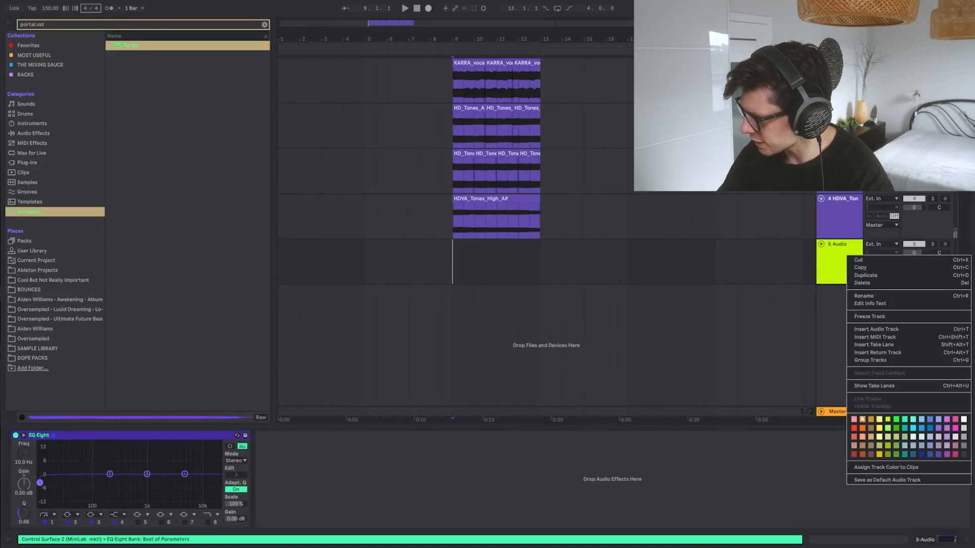
click(862, 428)
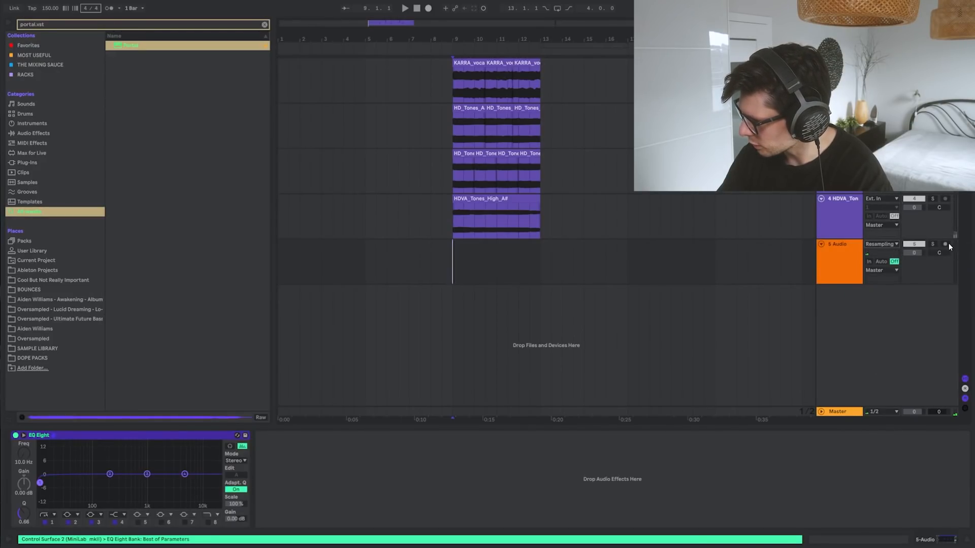
click(429, 13)
- Lengthen a single HD_Tones_Aah_C clip on the third track and select the opening edges of all four vocal clips
drag(420, 261, 551, 262)
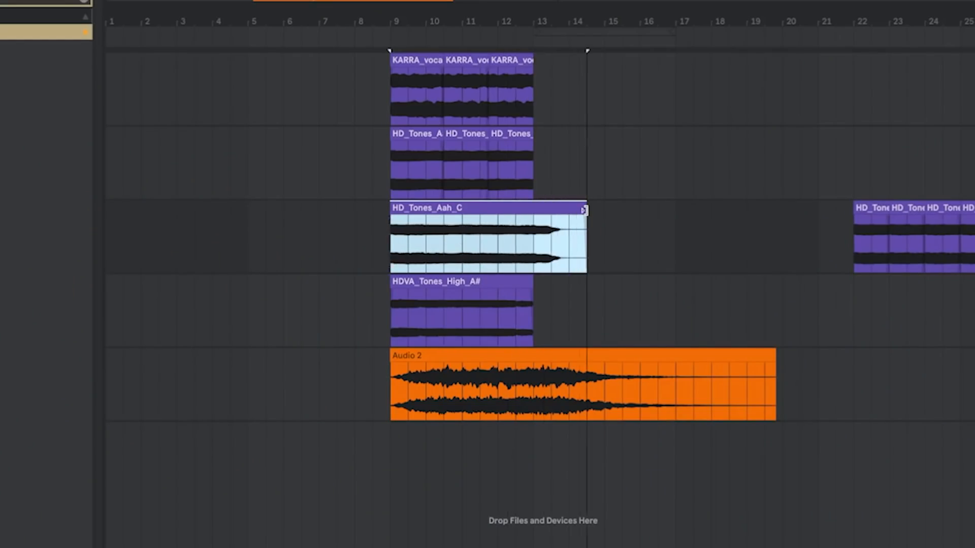
scroll(550, 241, up, 3)
drag(382, 304, 396, 107)
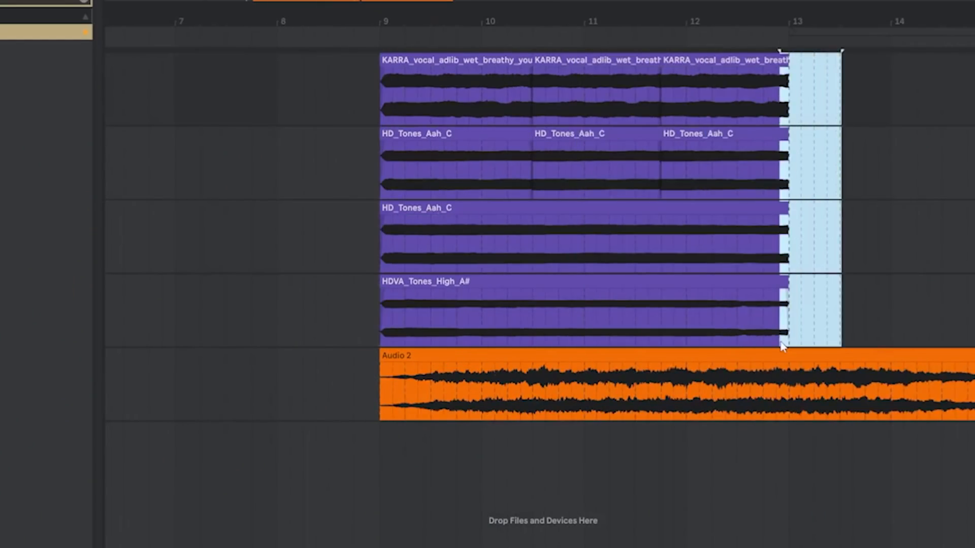
- Move the Audio 2 recording aside to a much later bar and record a second resampled take from bar 9
scroll(457, 381, down, 5)
drag(276, 352, 618, 352)
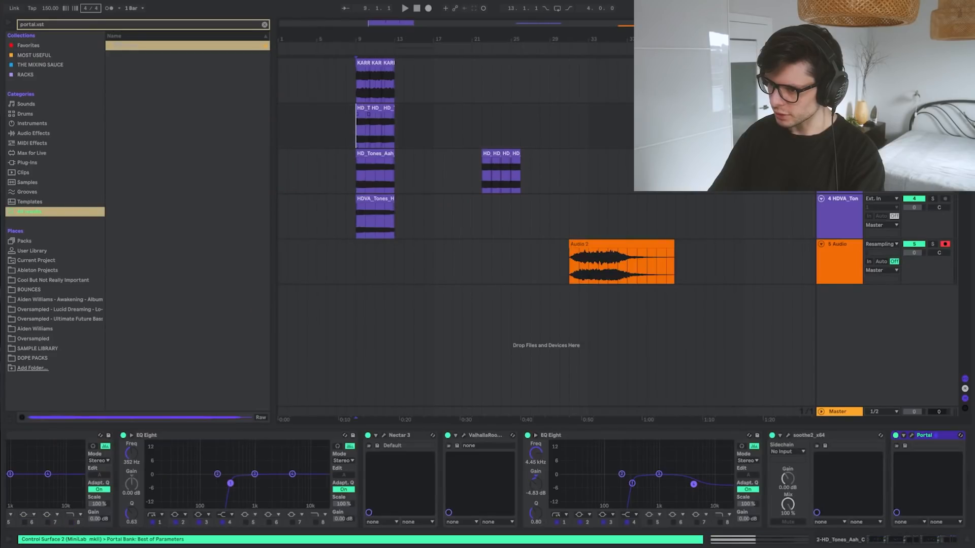
click(429, 8)
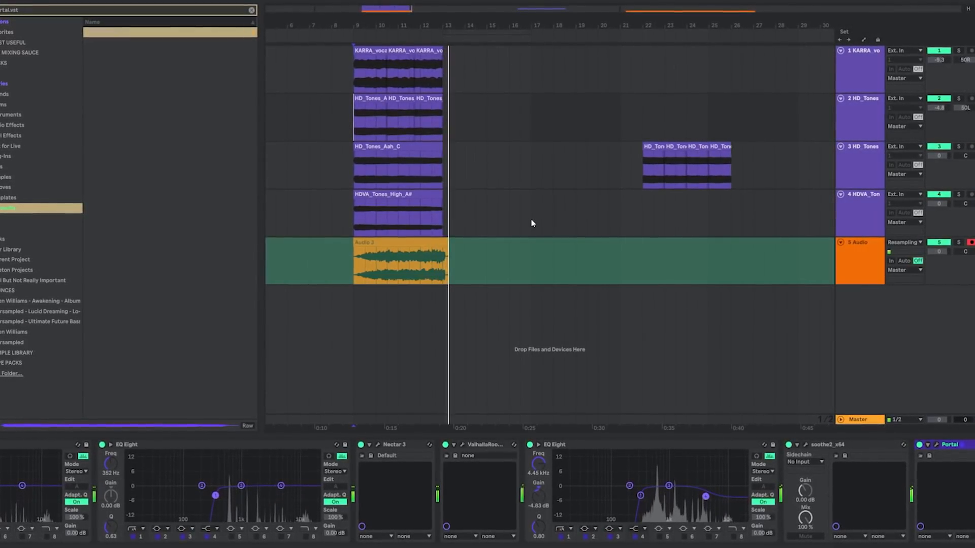
key(minus)
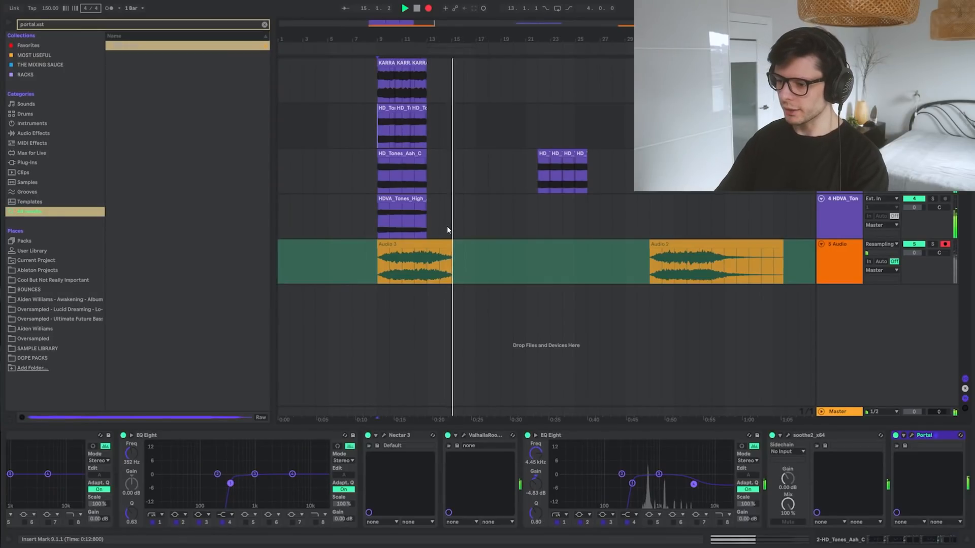
key(plus)
key(plus)
key(plus)
key(plus)
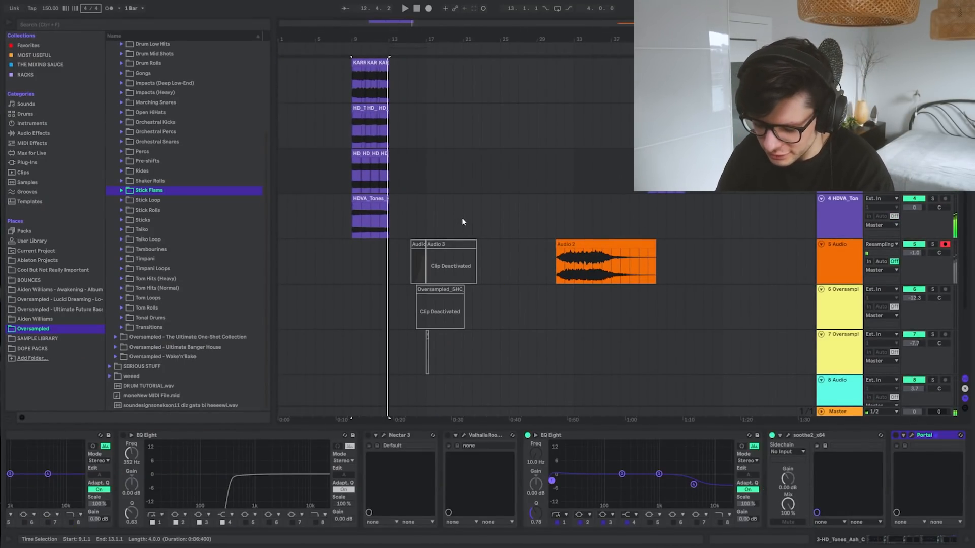
click(524, 182)
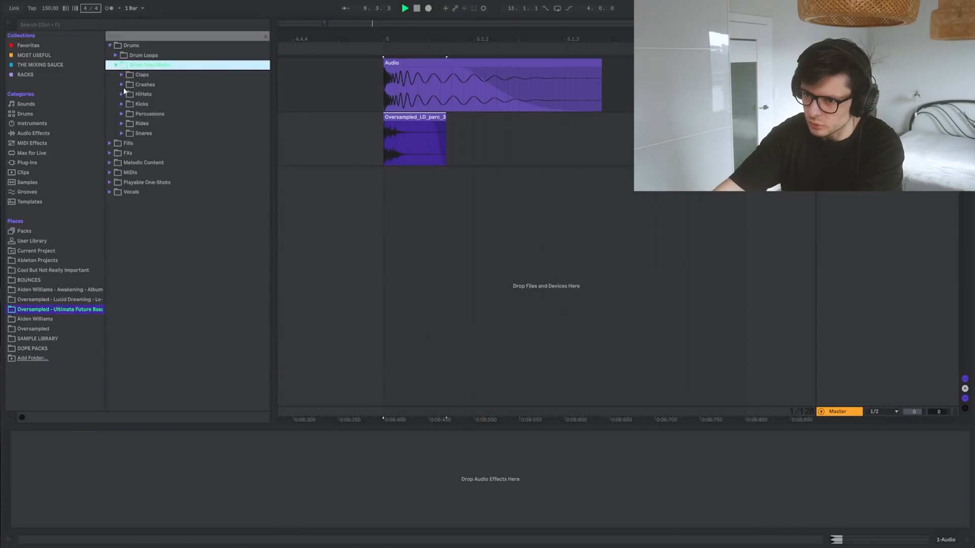
- Add the sample Oversampled_UFBT_kick_03.wav to the arrangement and move it earlier towards the start of bar 5
drag(180, 133, 506, 160)
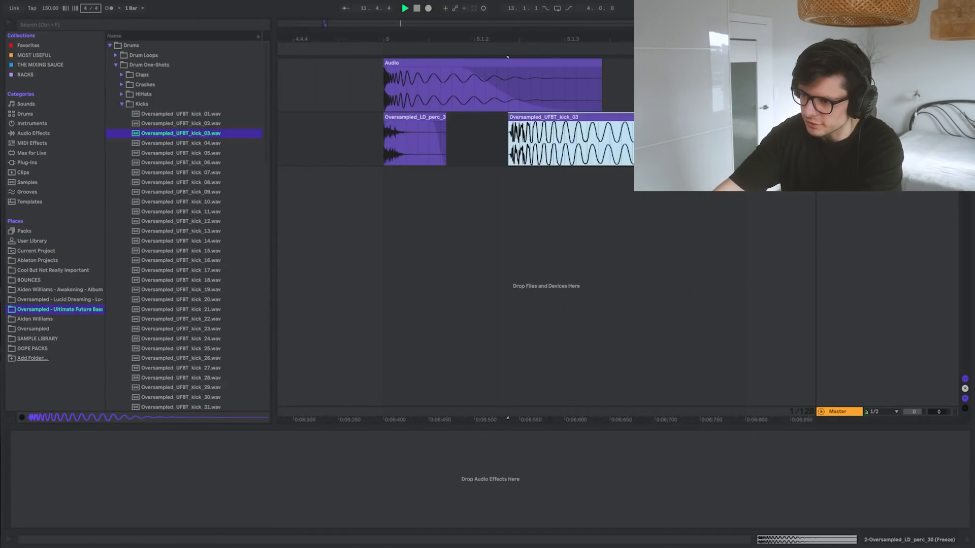
drag(578, 119, 516, 122)
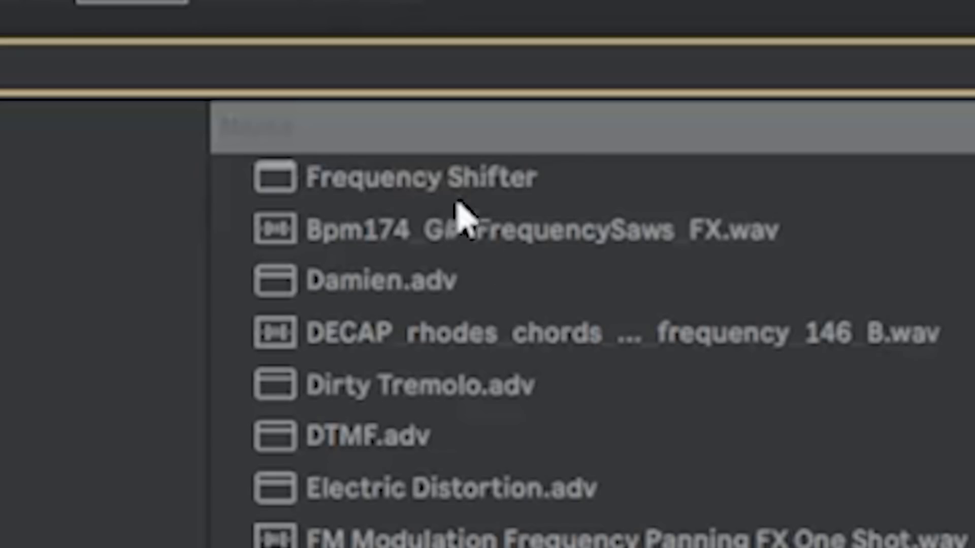
- Add Frequency Shifter to the kick's track and move it behind Thermal in the effect chain
click(424, 170)
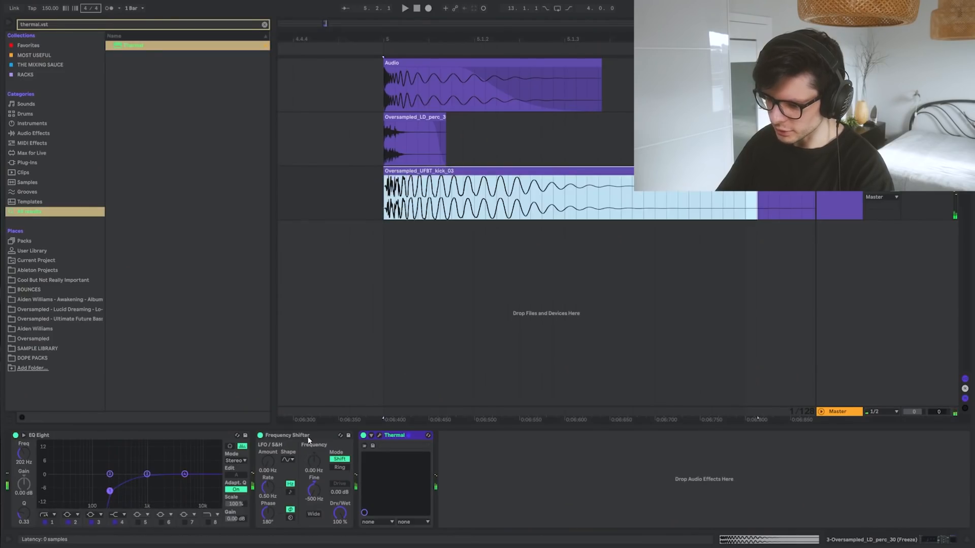
drag(308, 440, 497, 435)
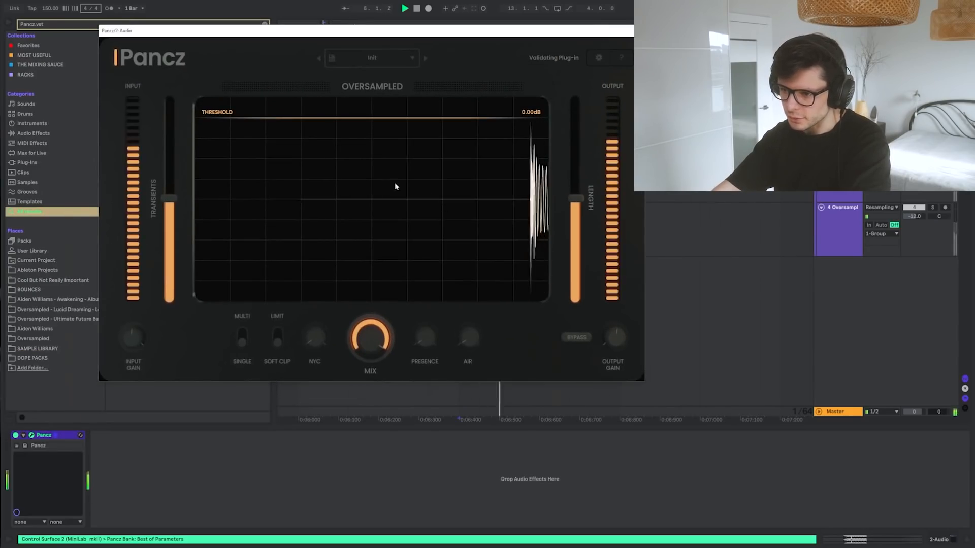
- On the Audio clip's track, raise the Pancz transients and load Thermal's Lofi preset Mod Destroyer
drag(169, 198, 175, 165)
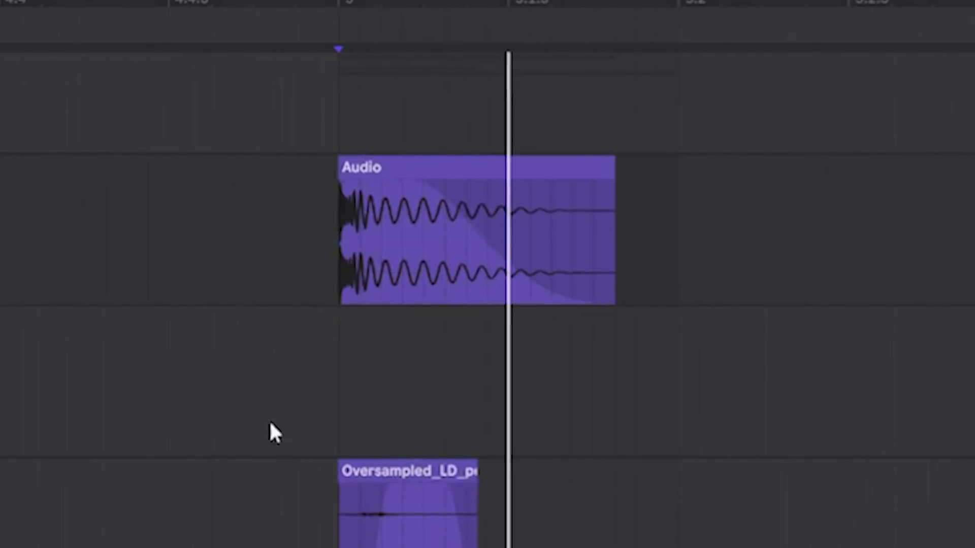
click(398, 168)
click(358, 229)
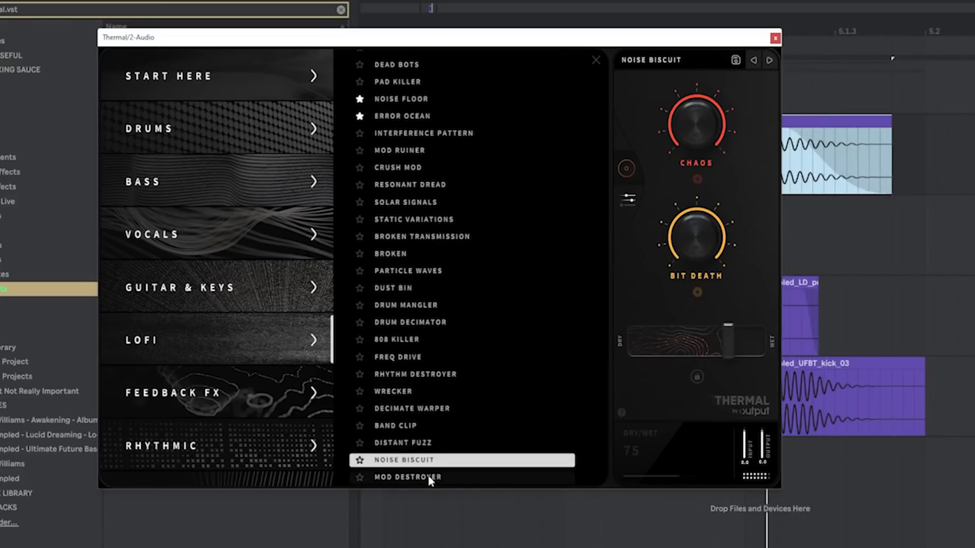
click(429, 477)
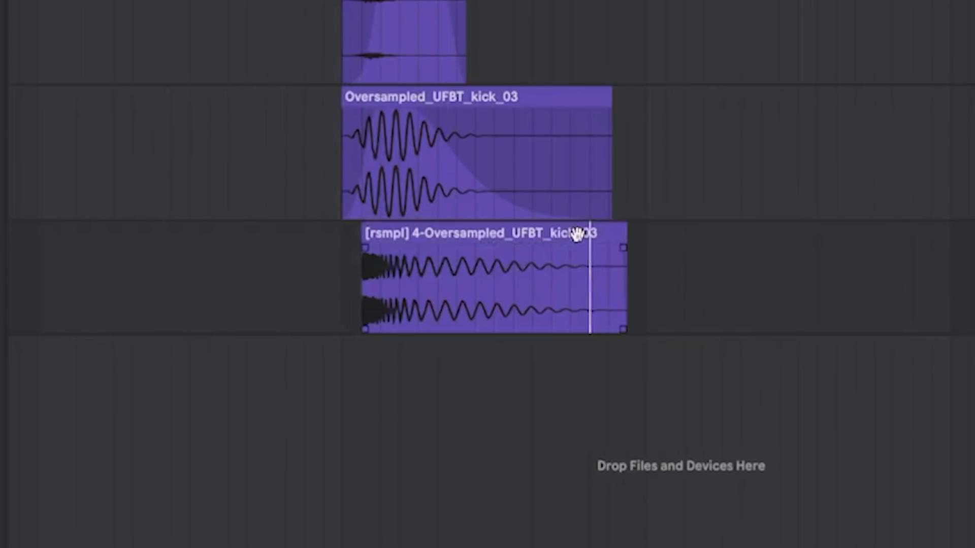
- Move the resampled kick clip later, clear of its source layers, and load Portal's Drums preset Decimated Space on its track
drag(576, 234, 972, 235)
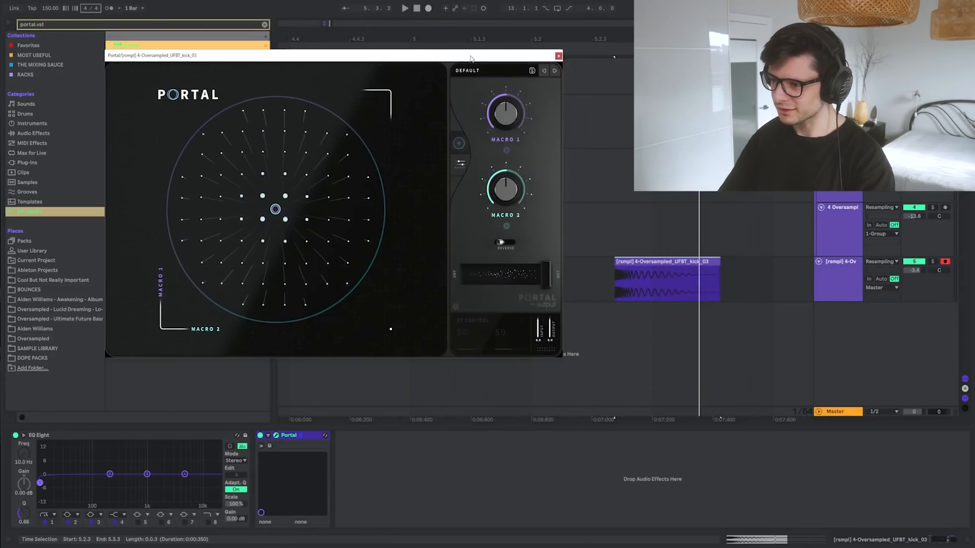
click(471, 71)
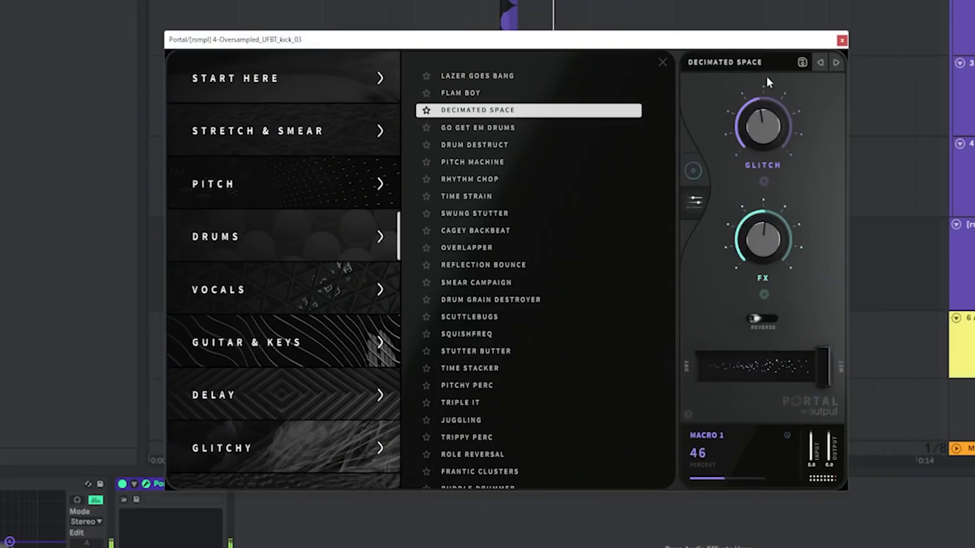
click(842, 40)
- Paste the clean attack of the resampled kick over the very start of the Audio 3 recording
click(738, 334)
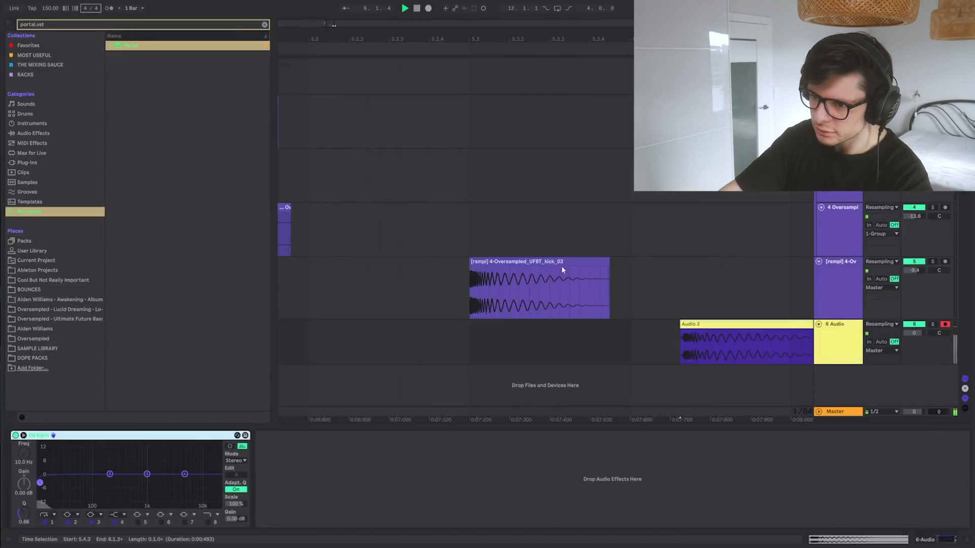
scroll(316, 306, up, 3)
key(ctrl+v)
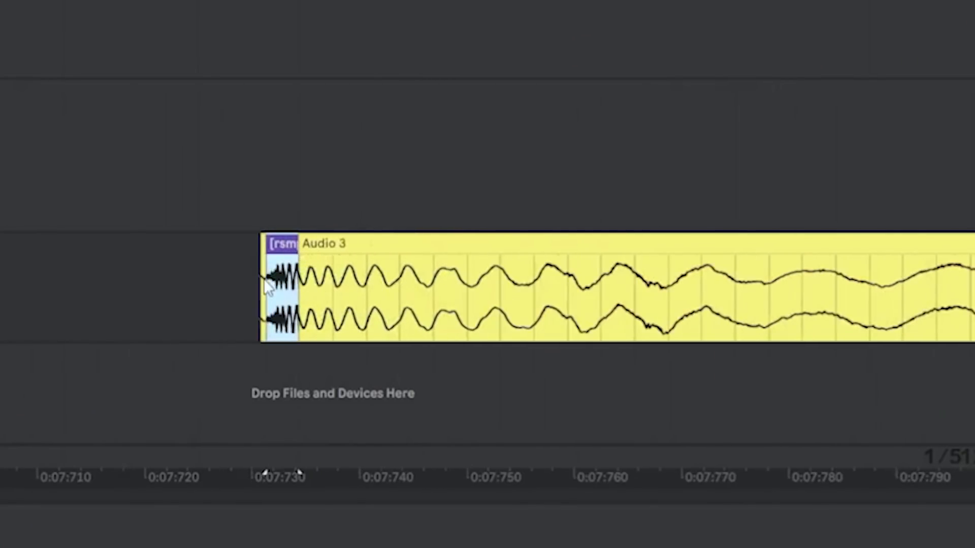
key(ctrl+z)
scroll(264, 300, up, 5)
click(207, 295)
key(ctrl+v)
click(197, 281)
click(559, 325)
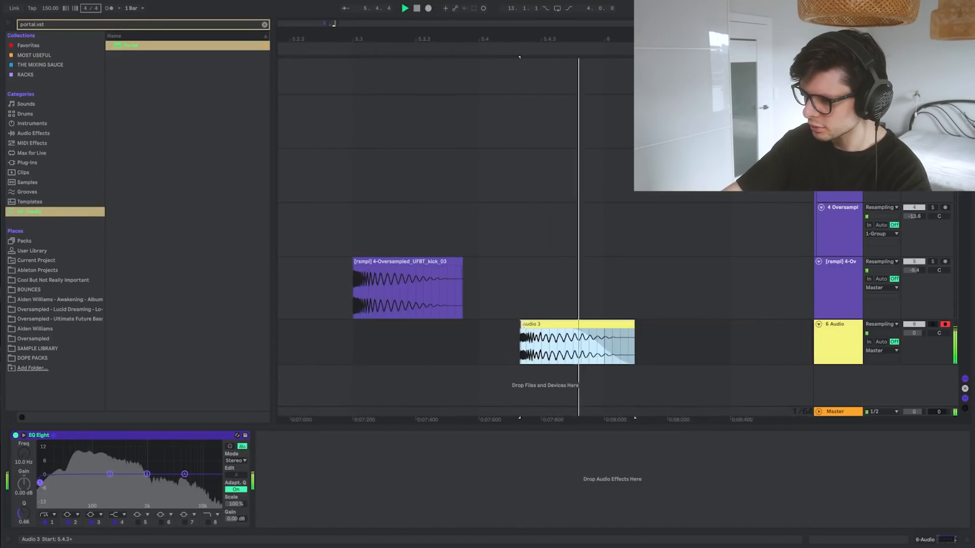
- Stop playback and show the Oversampled - Ultimate Future Bass sample folder in the browser
key(space)
key(ctrl+f)
click(82, 317)
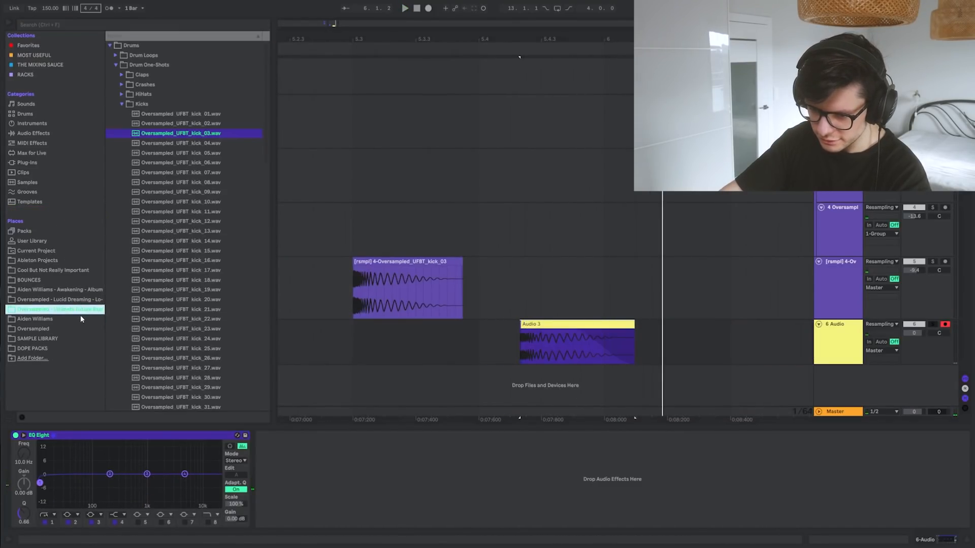
- Layer the attack of Oversampled_UFBT_kick_06.wav over the very start of the Audio 3 recording, with a crossfade between the two clips
drag(158, 163, 682, 341)
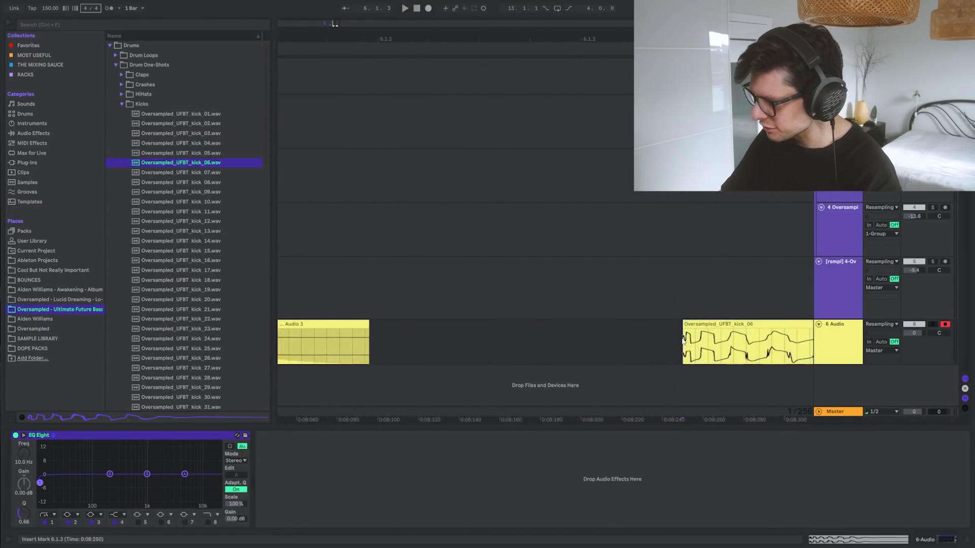
scroll(699, 342, down, 5)
scroll(542, 342, up, 5)
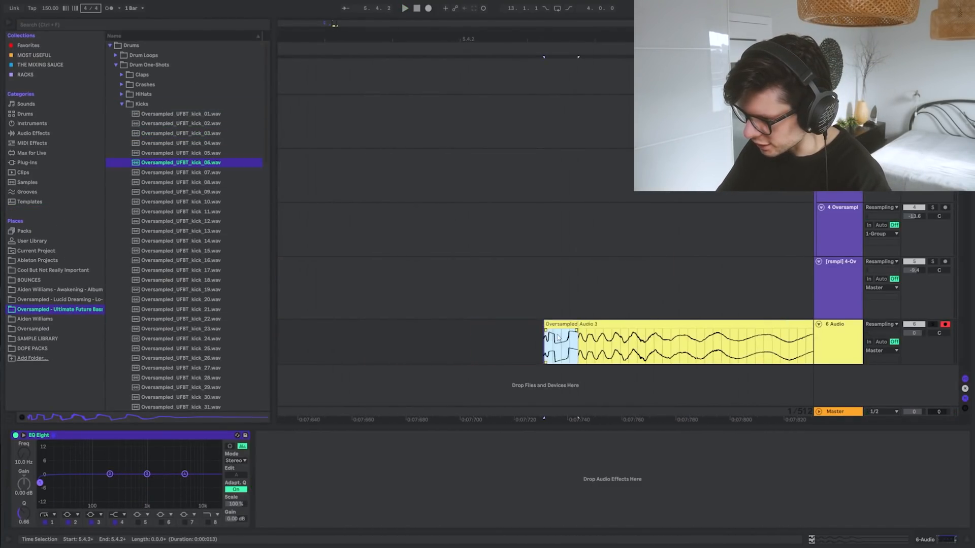
scroll(559, 338, up, 5)
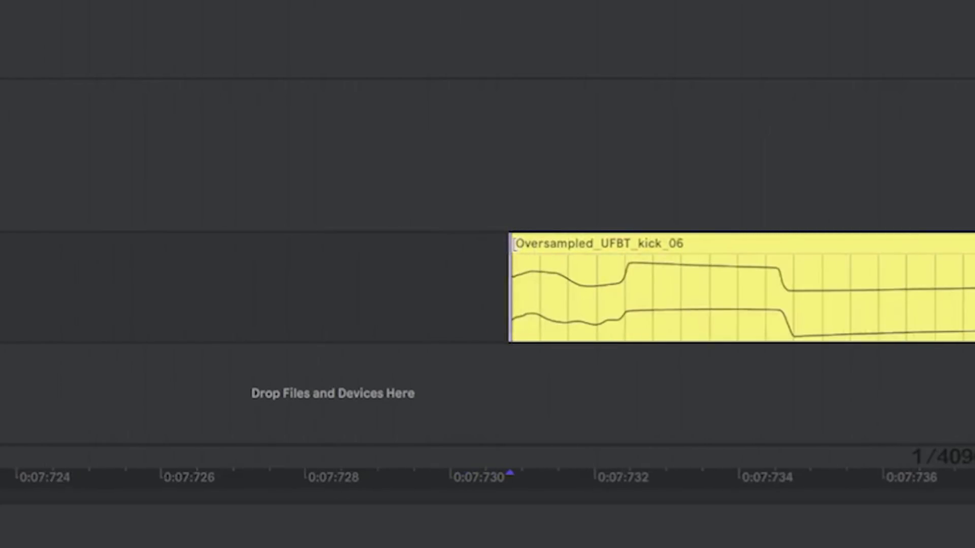
click(514, 244)
scroll(339, 252, down, 8)
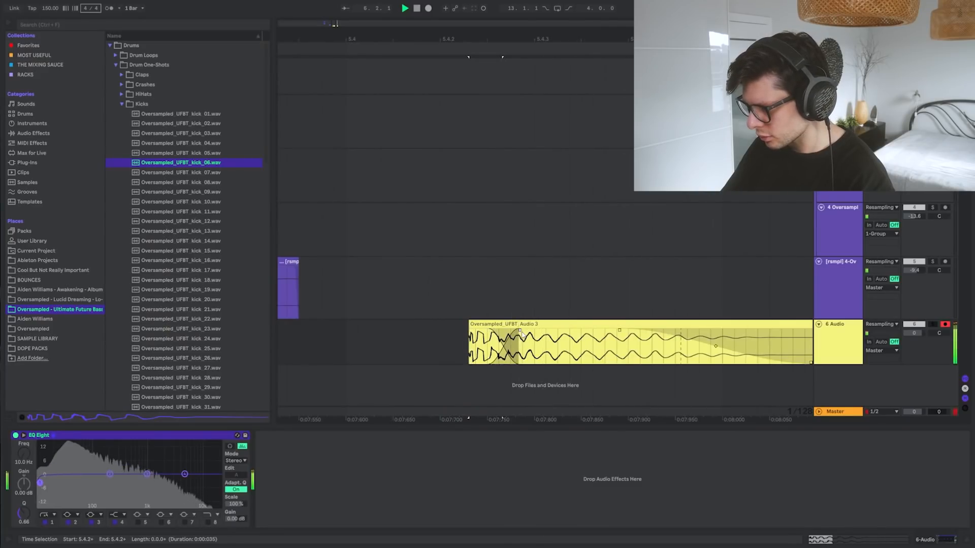
click(521, 334)
scroll(522, 334, down, 5)
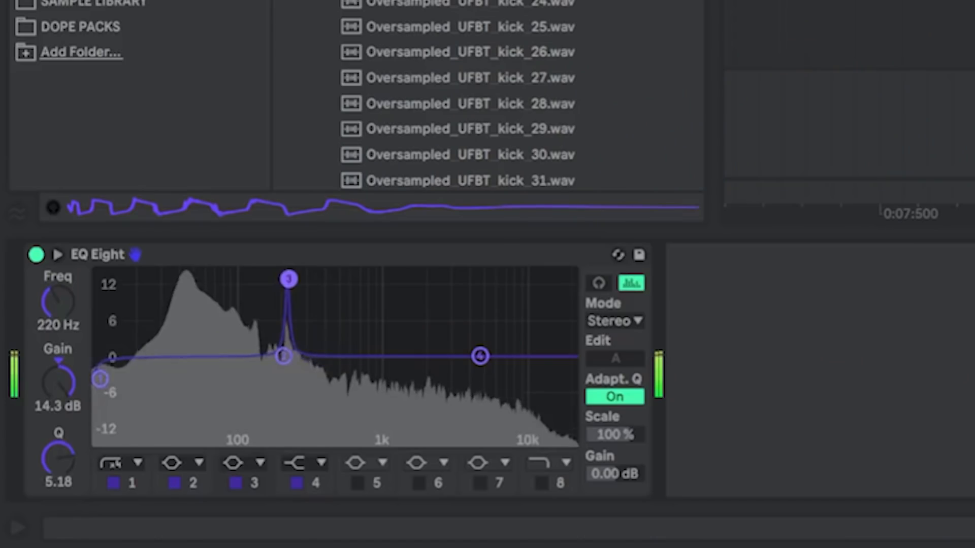
- On the recorded kick's track, cut 220 Hz by 15 dB with a narrow EQ Eight bell and add the Pancz plug-in after it
drag(33, 488, 21, 488)
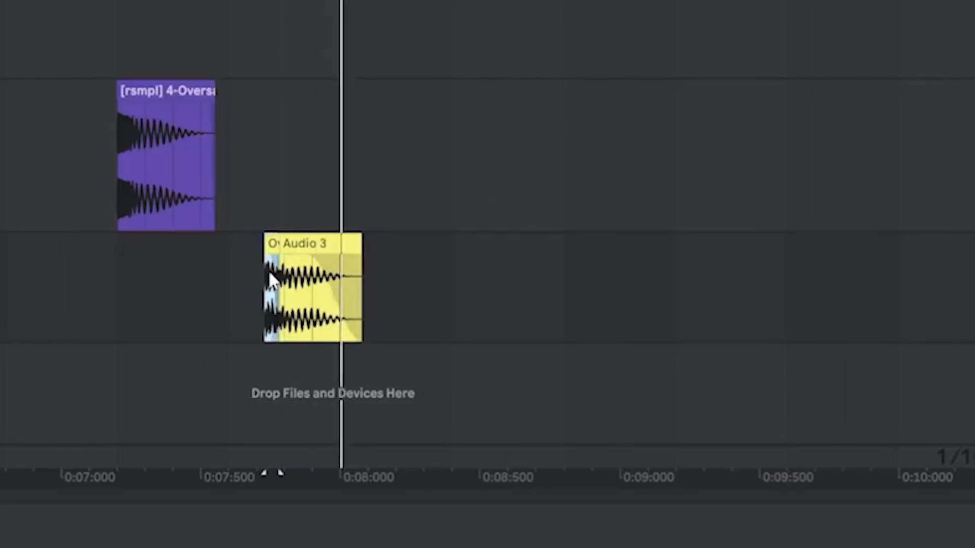
scroll(268, 270, down, 3)
scroll(268, 270, up, 8)
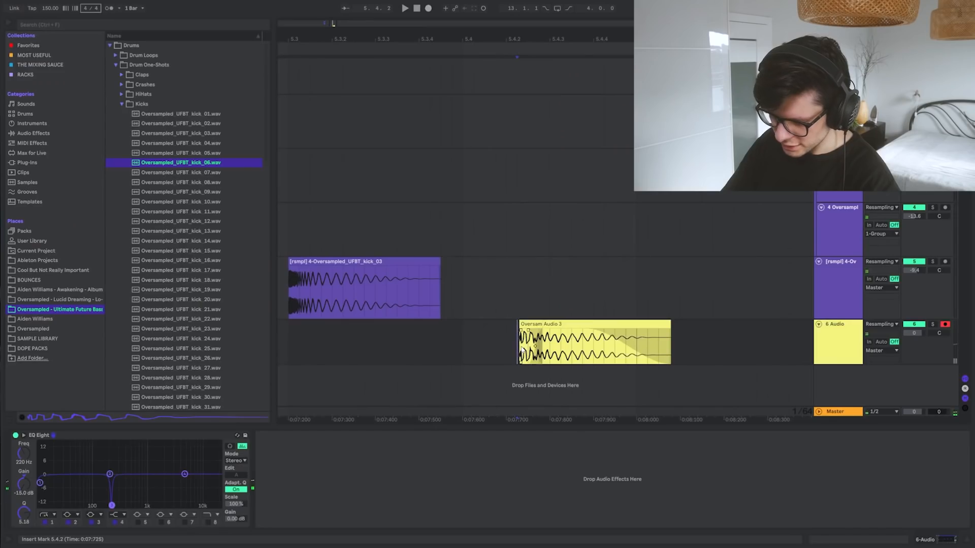
key(ctrl+f)
text(Pancz.vst)
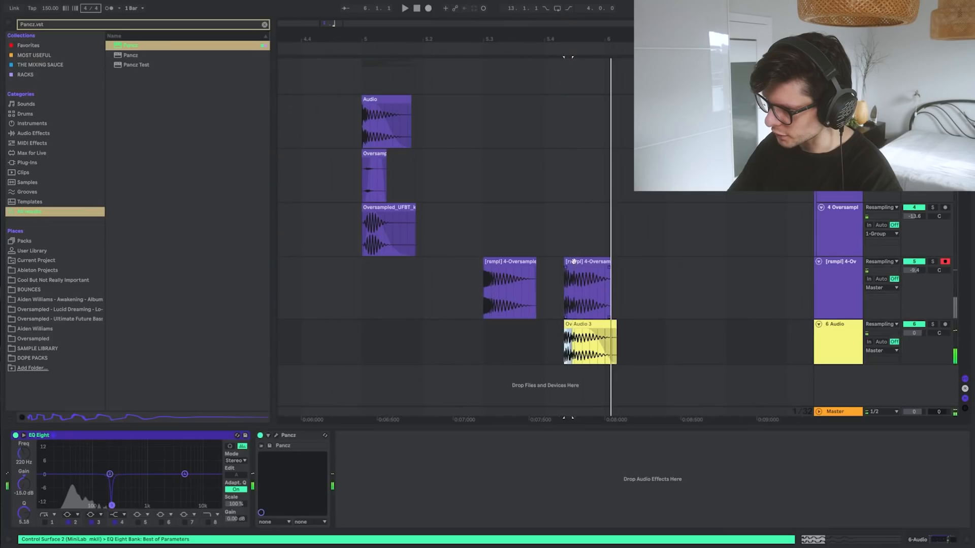
- Move the newest resampled kick clip later on its own track, clear of the Audio 3 clip, and audition the result
drag(574, 261, 711, 262)
key(space)
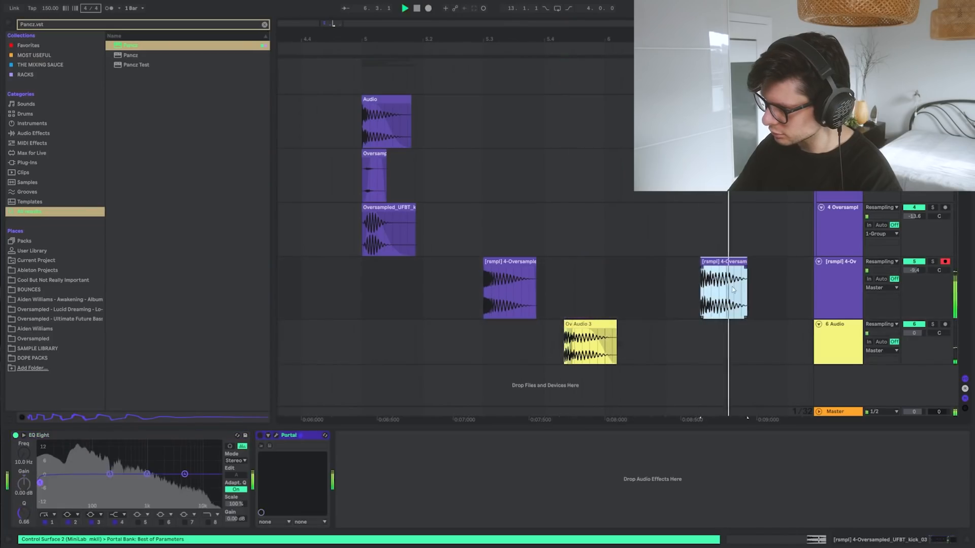
key(space)
key(space)
scroll(734, 275, up, 3)
key(space)
key(space)
scroll(667, 324, down, 5)
key(space)
key(space)
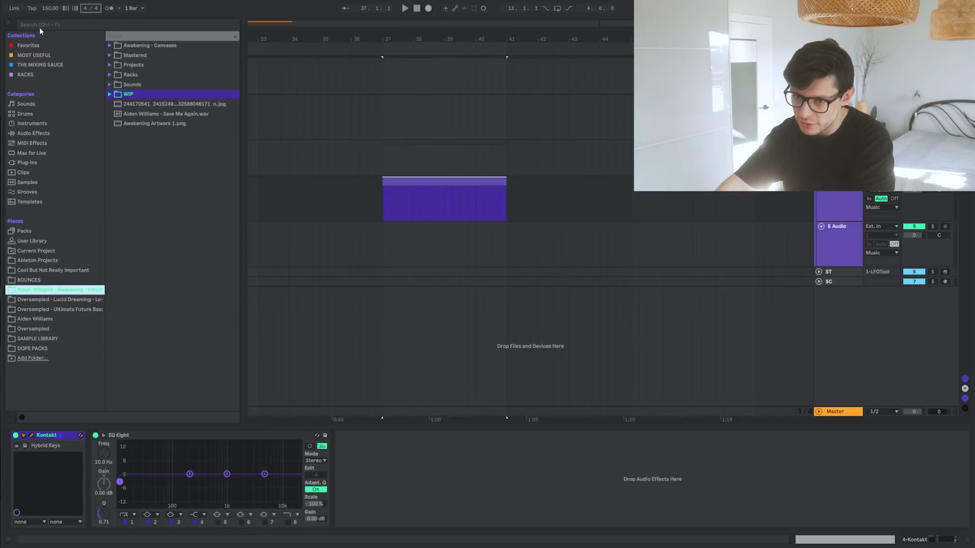
- Search the library for "vocal loop" and place MDSN_LXCTY_vocal_loop_06_130_F# on the audio track at bar 37
click(36, 26)
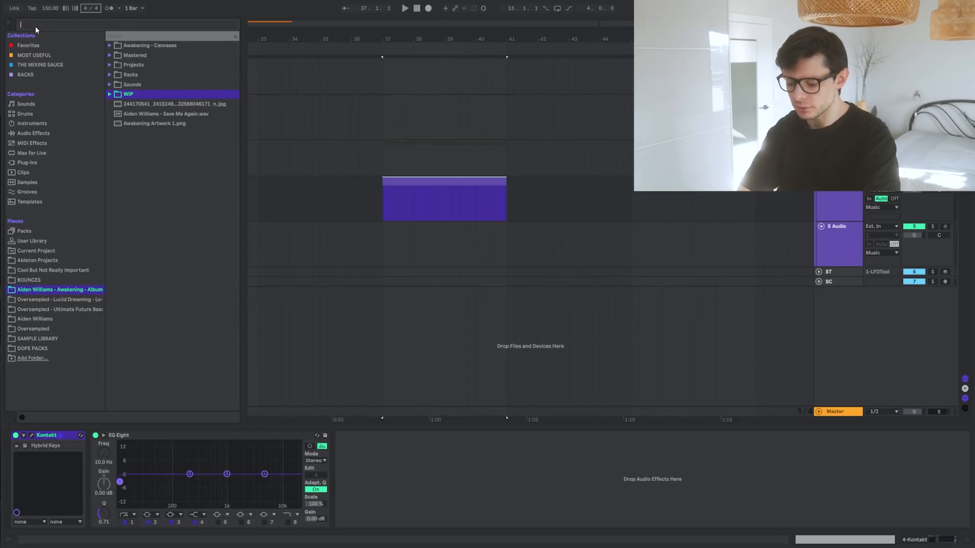
text(vocal lo)
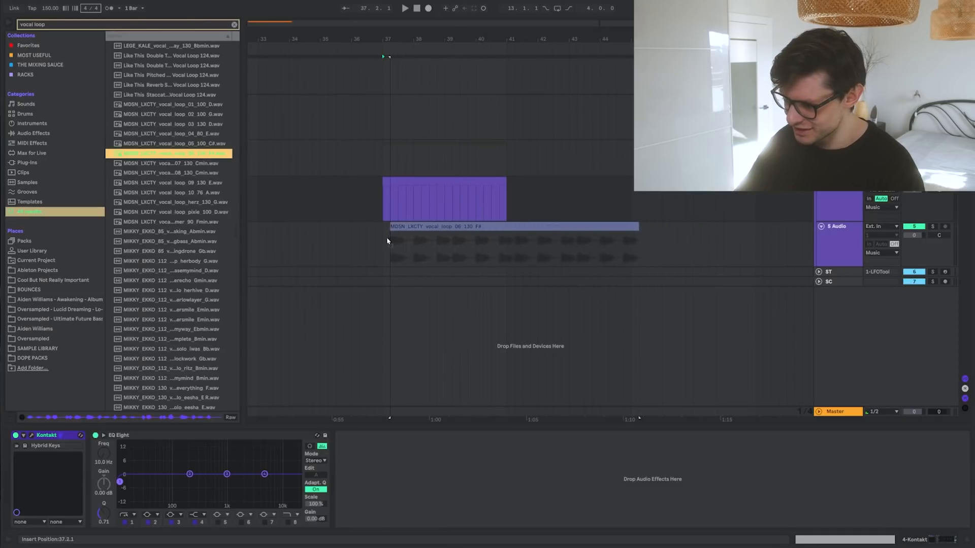
drag(387, 241, 383, 240)
- Extend the Kontakt MIDI part to eight bars by duplicating its clip directly after the original
click(483, 182)
key(ctrl+d)
shift+click(483, 182)
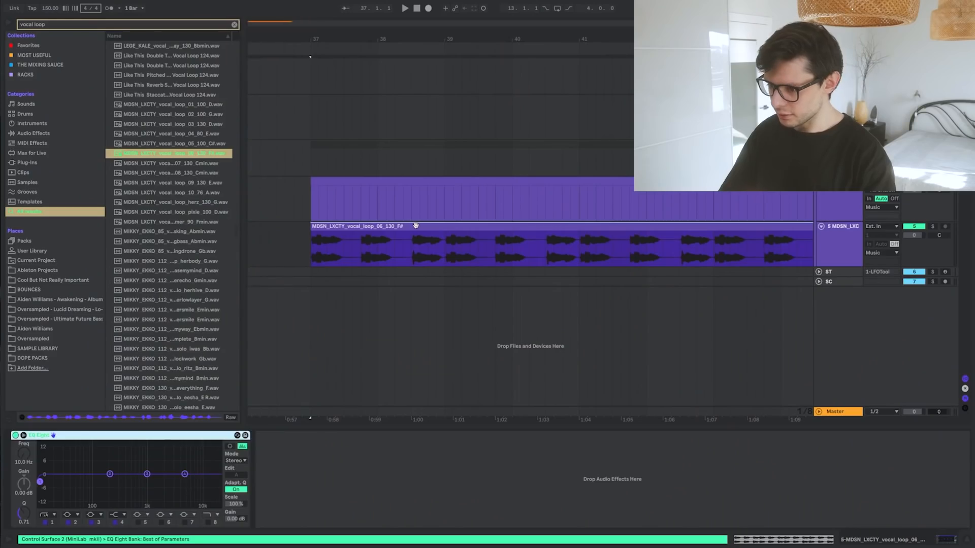
- Open the notes of the eight-bar Kontakt clip, assign the 16 Quantize groove and commit it to the notes
scroll(401, 224, down, 5)
click(448, 180)
key(space)
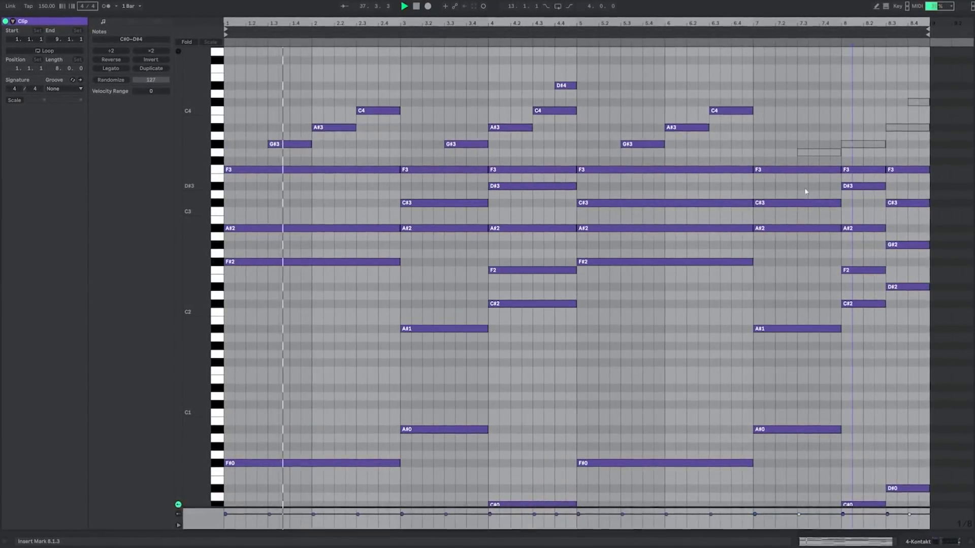
click(761, 108)
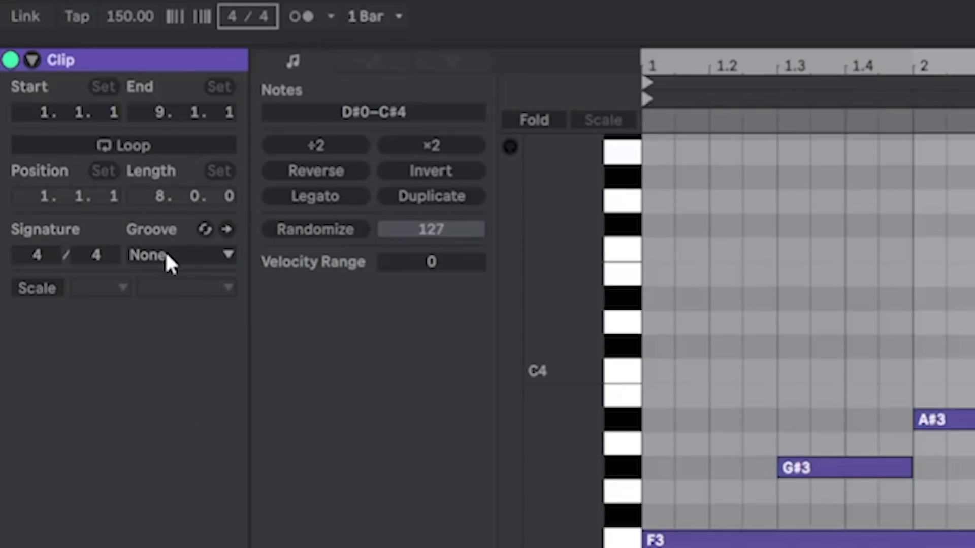
click(41, 82)
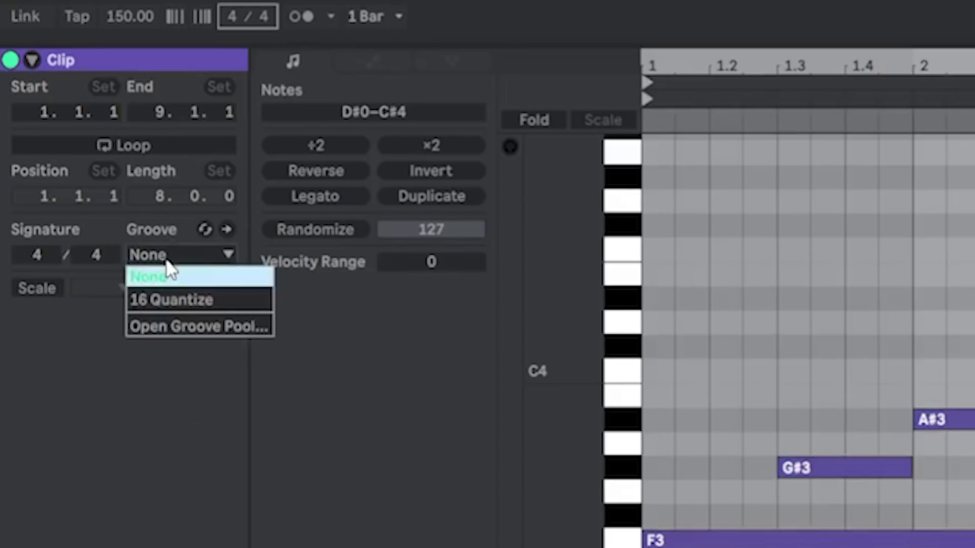
click(183, 300)
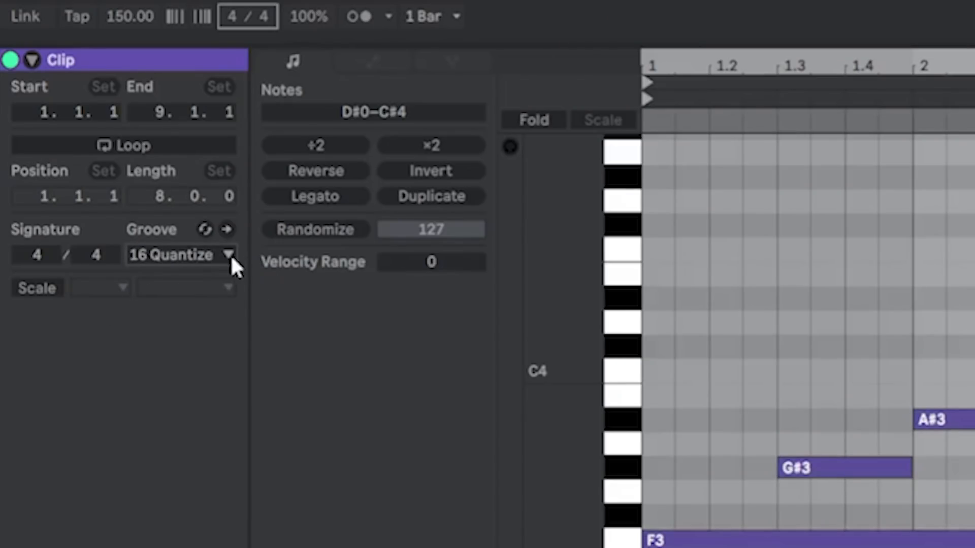
click(226, 230)
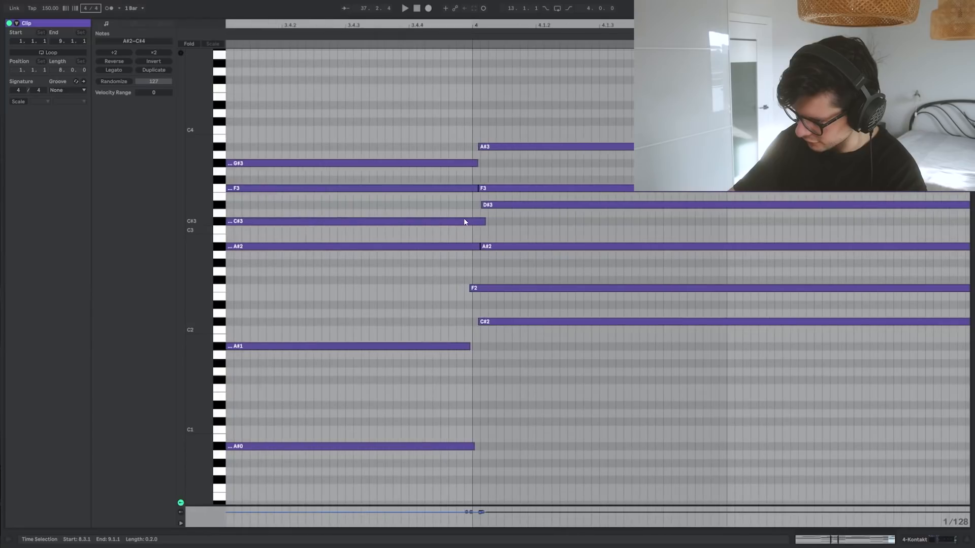
- Examine and play the Kontakt notes' timing around the chord changes, and enlarge the velocity lane
drag(464, 218, 506, 230)
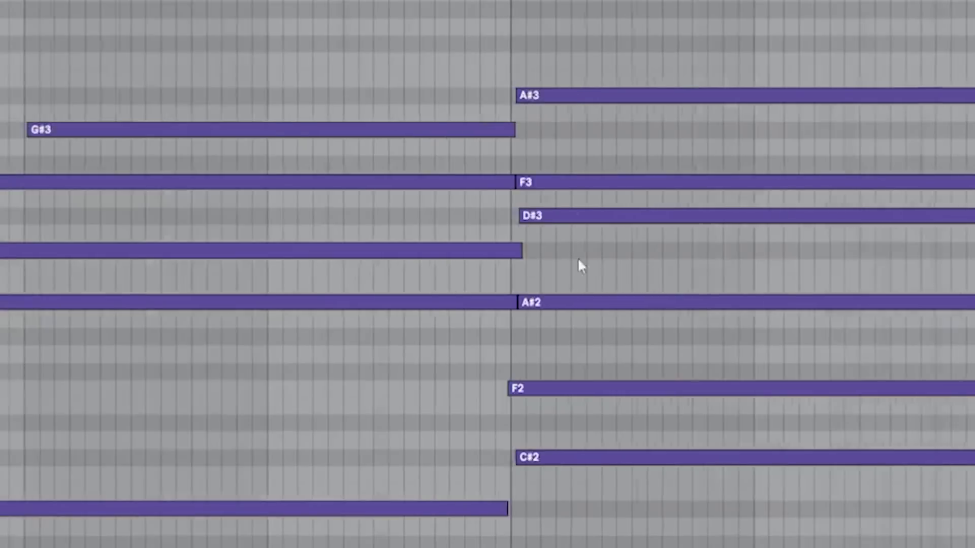
click(76, 91)
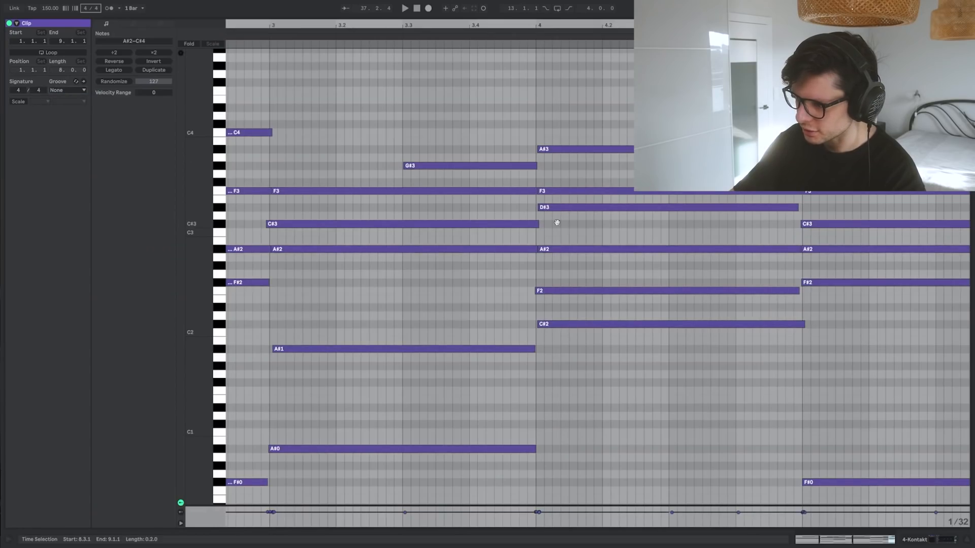
scroll(557, 222, down, 5)
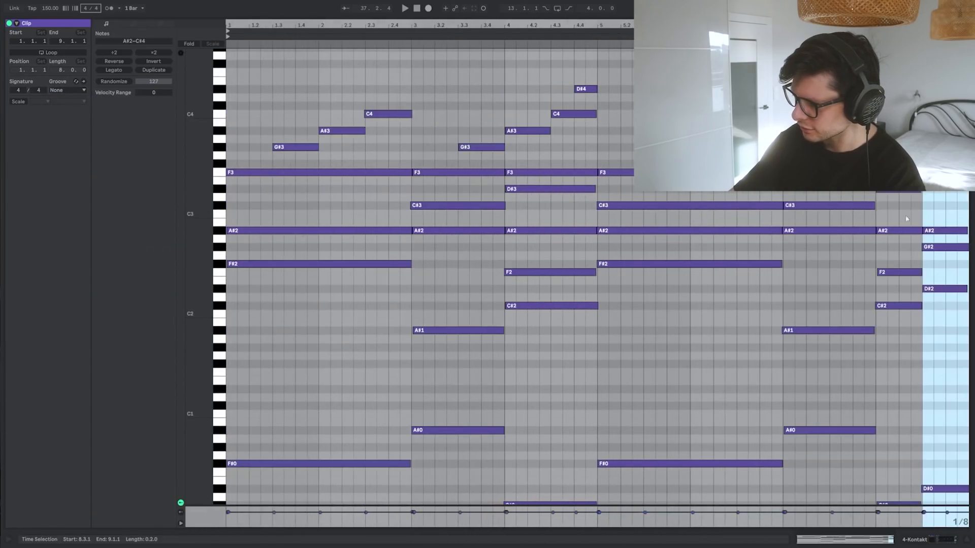
scroll(883, 213, up, 3)
click(357, 148)
key(space)
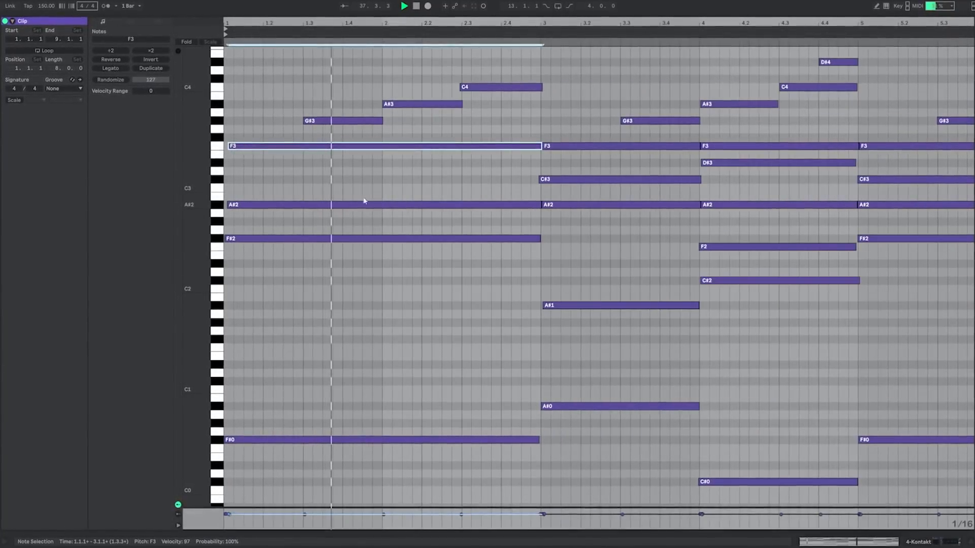
scroll(431, 198, up, 3)
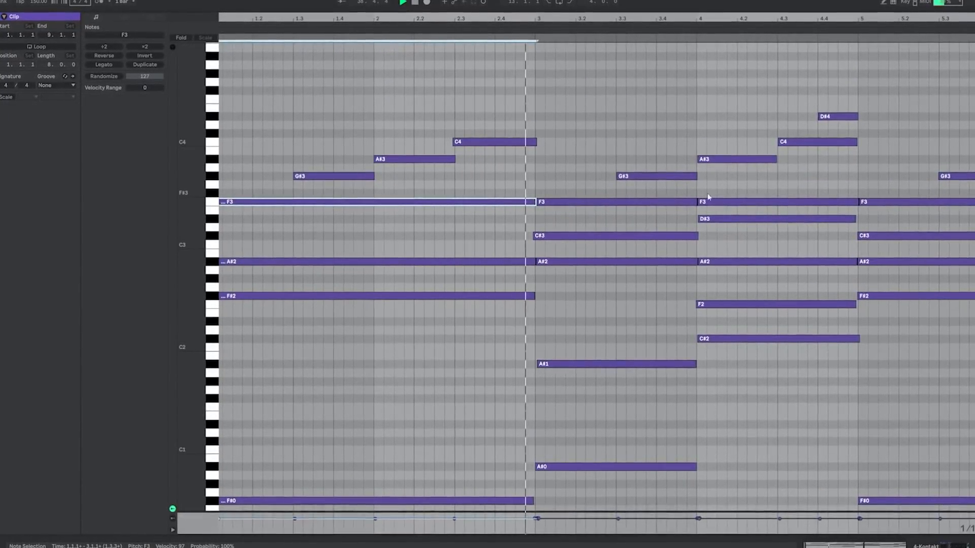
scroll(700, 198, right, 3)
scroll(695, 196, up, 2)
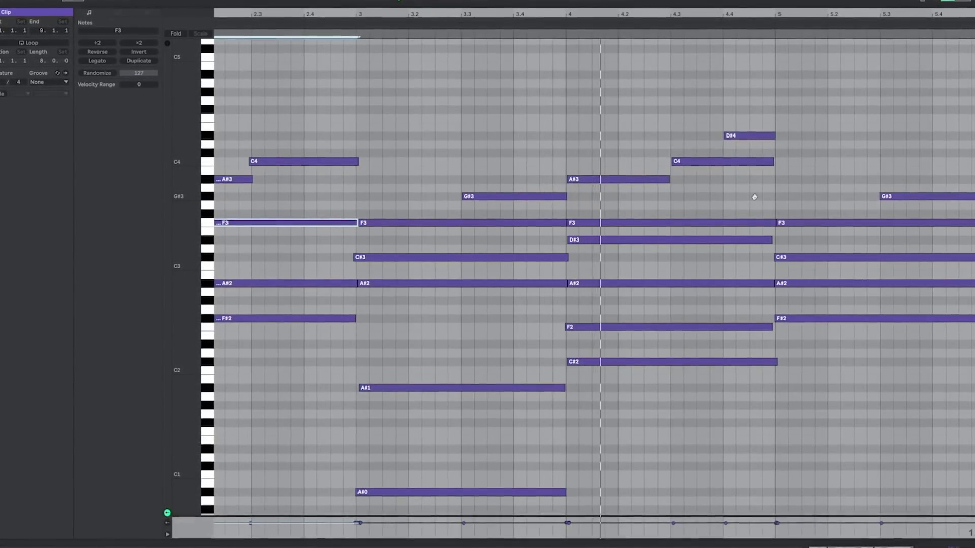
scroll(754, 197, right, 3)
scroll(754, 197, down, 1)
key(space)
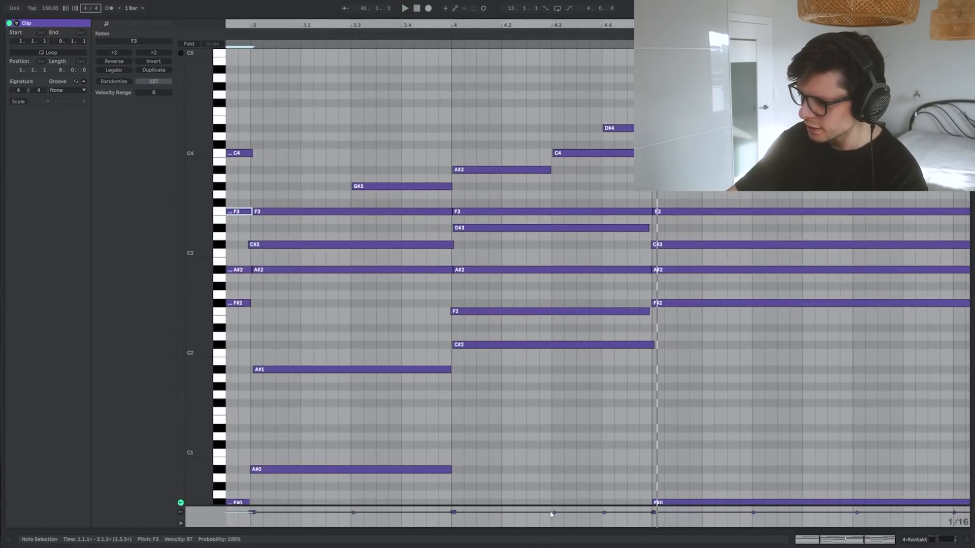
click(552, 507)
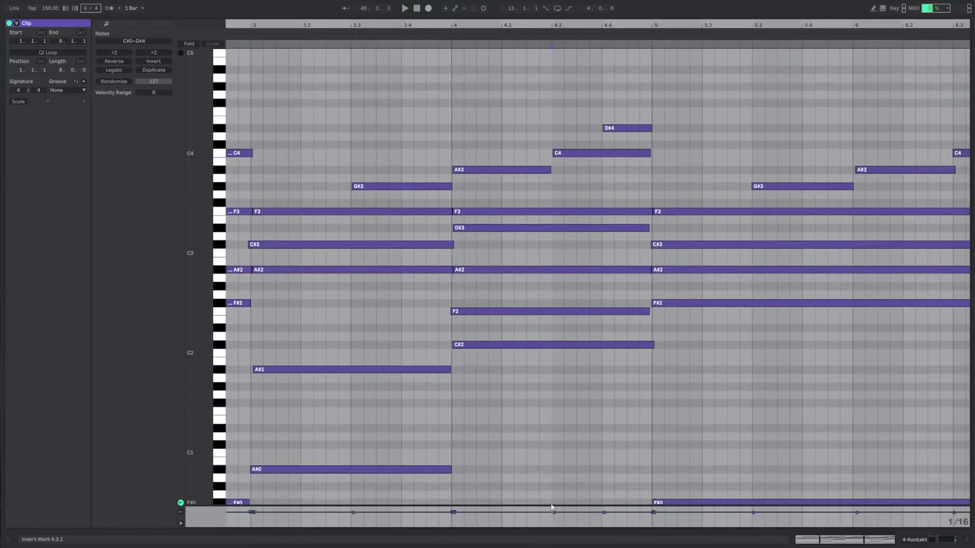
drag(550, 506, 550, 192)
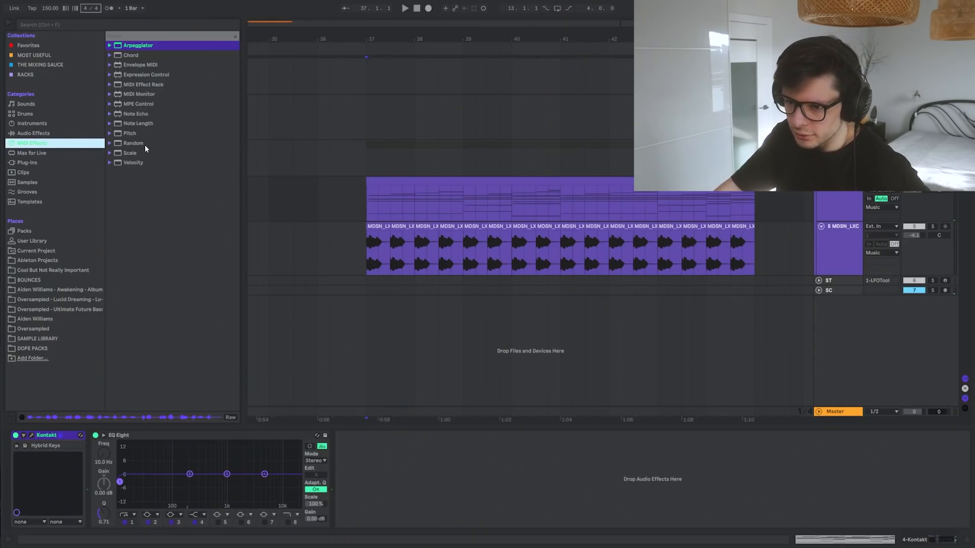
- Add a Velocity MIDI effect before Kontakt, with Out Hi at 58, Out Low at 0 and Random at 31
click(133, 163)
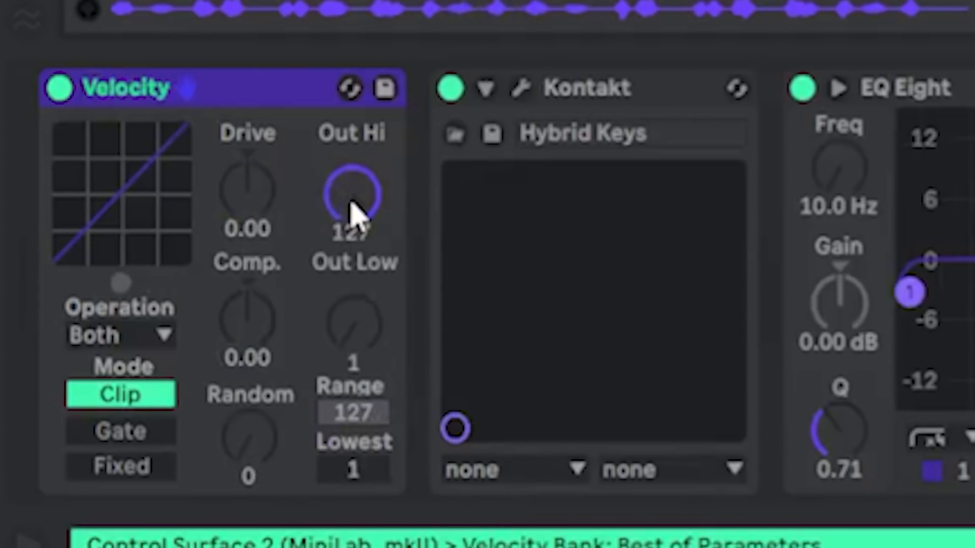
drag(354, 211, 354, 241)
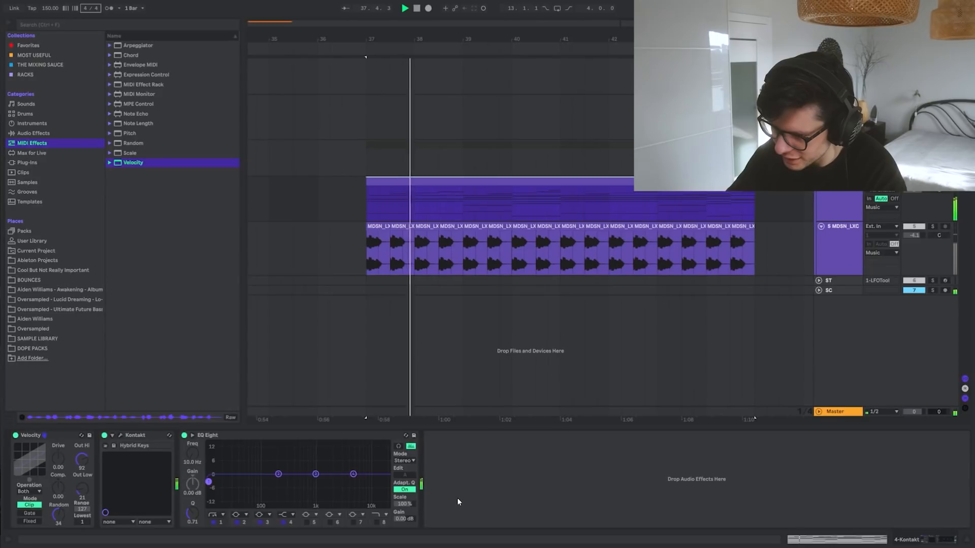
click(366, 214)
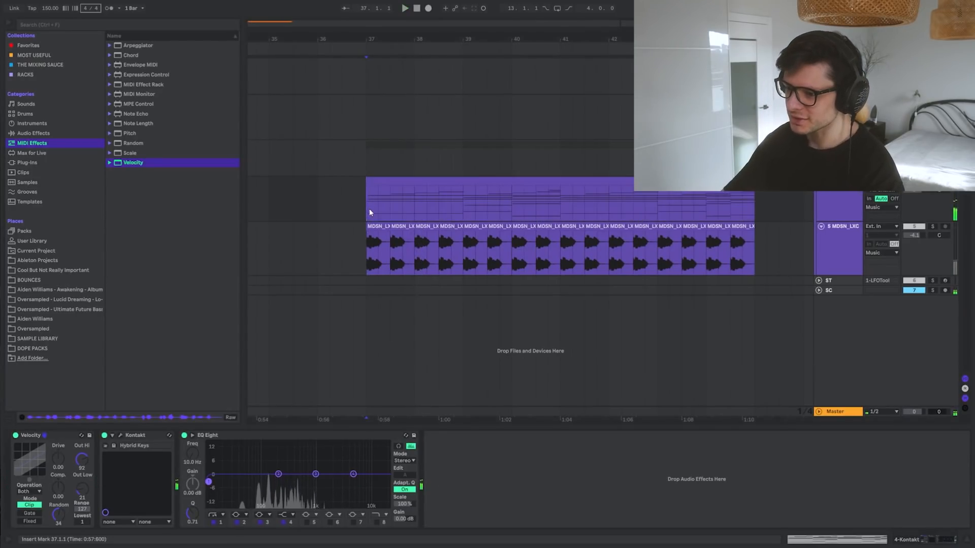
drag(82, 490, 83, 506)
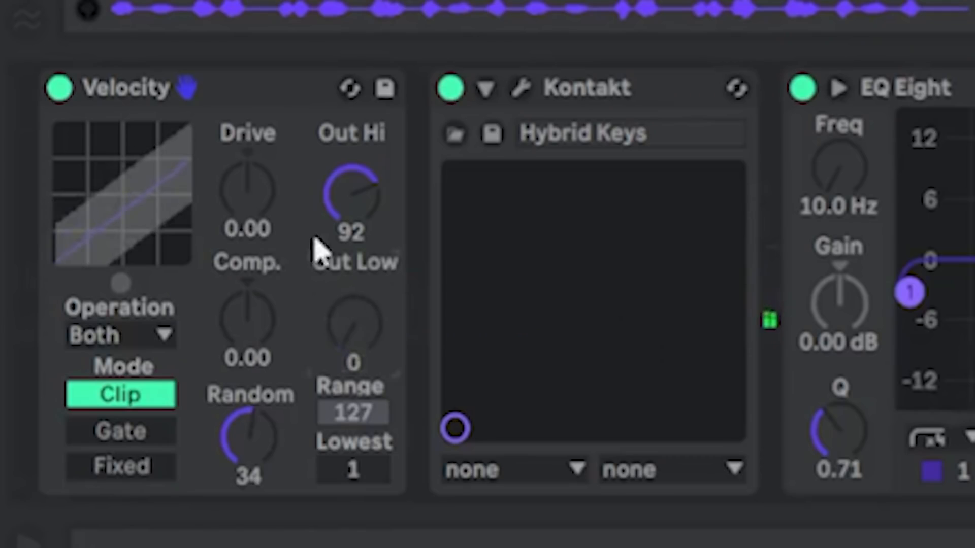
drag(351, 195, 351, 223)
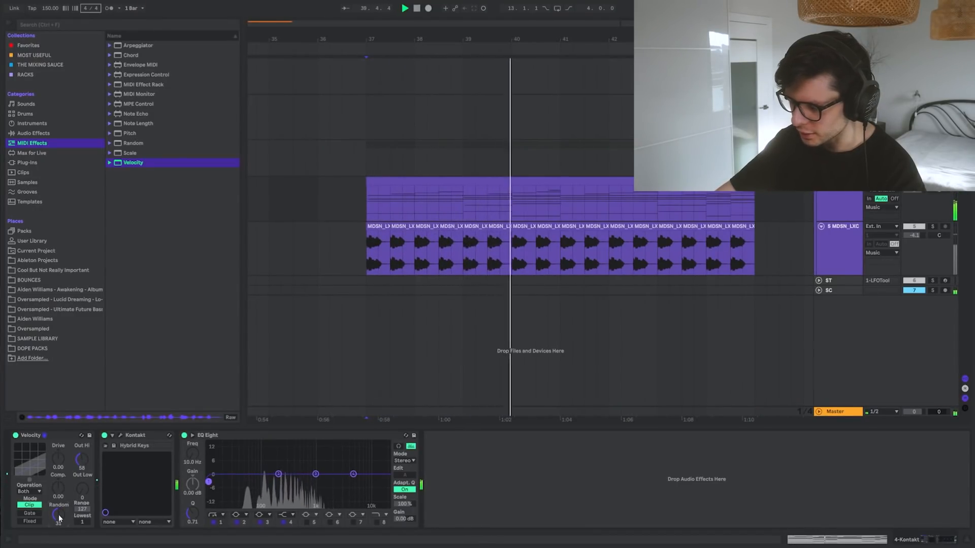
- Raise the Kontakt track's EQ Eight low cut to about 56 Hz, repeat its MIDI clip at bar 45 and play across the join
drag(209, 481, 248, 480)
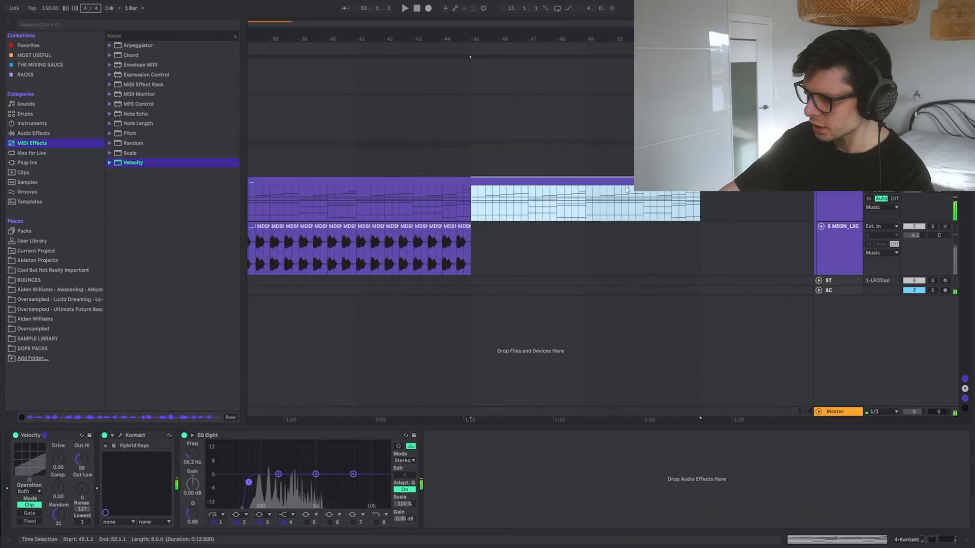
scroll(536, 182, down, 3)
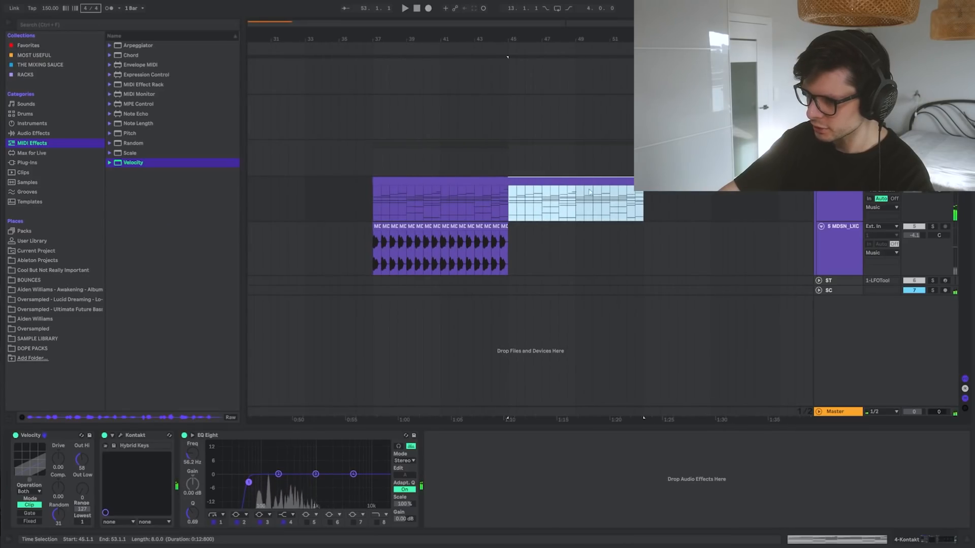
double_click(470, 209)
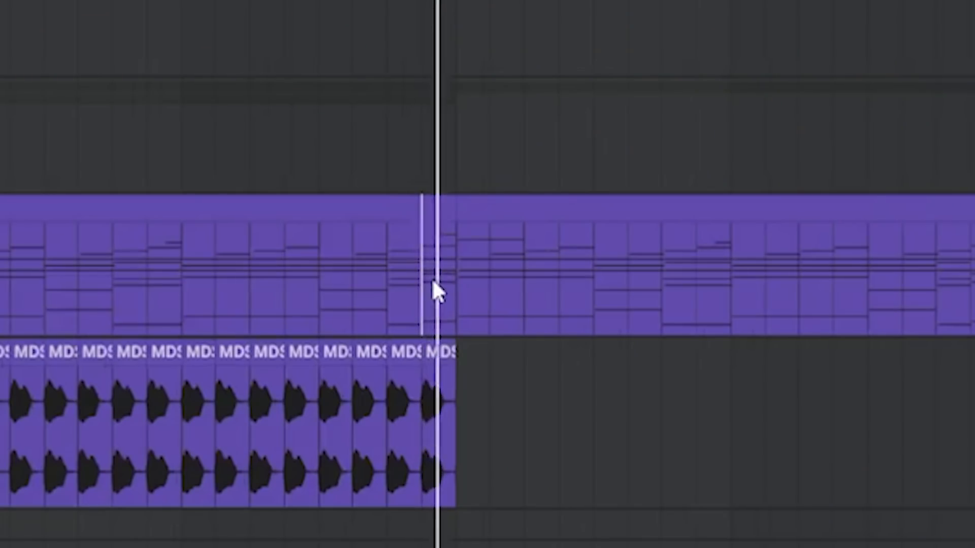
- Adjust the jittered Time Spread of PitchMonster on the Kontakt track and add a Delay effect after it
scroll(421, 277, down, 2)
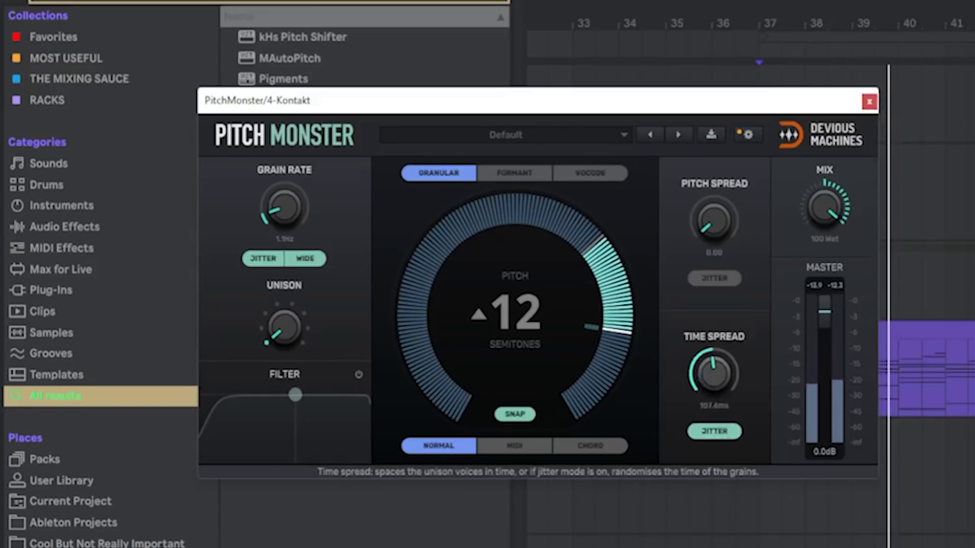
drag(714, 374, 714, 365)
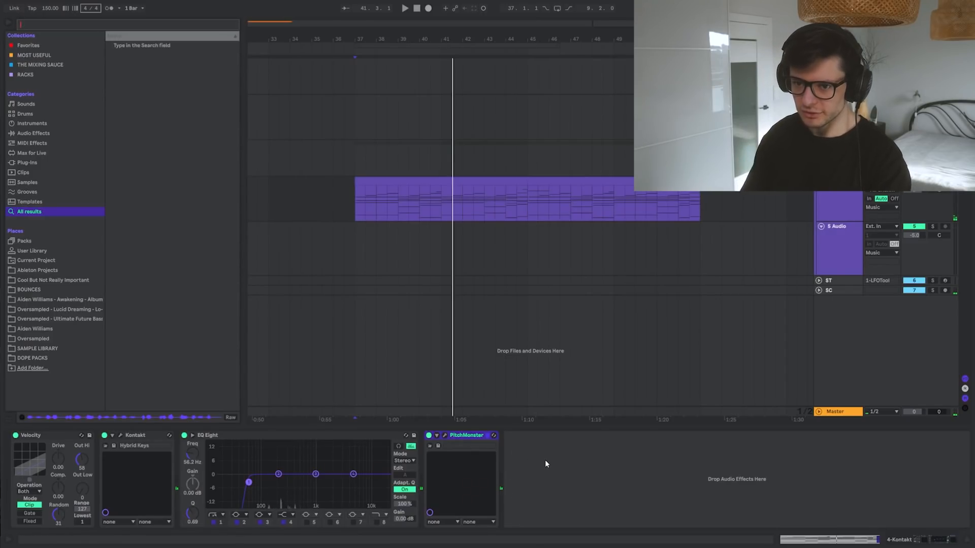
text(delay)
key(Down)
key(Return)
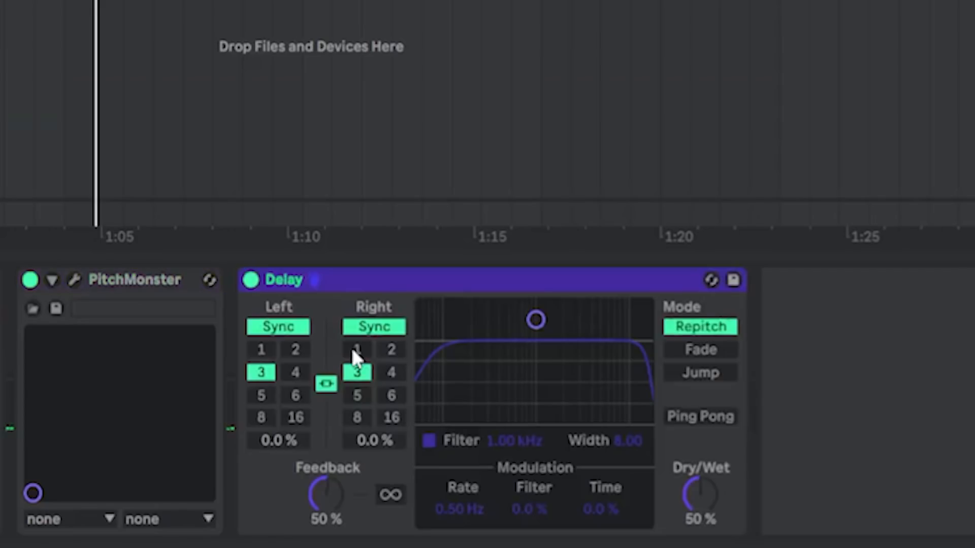
- Place an EQ Eight between PitchMonster and the Delay with its low cut at 182 Hz, and shift the Delay's filter at 100 % wet
drag(222, 435, 528, 461)
click(753, 435)
key(space)
drag(573, 483, 594, 492)
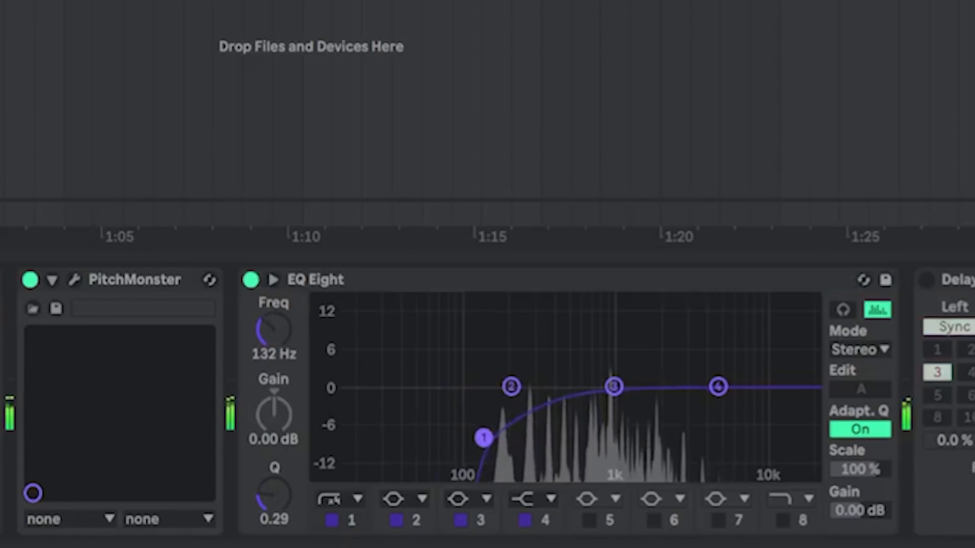
drag(484, 438, 501, 433)
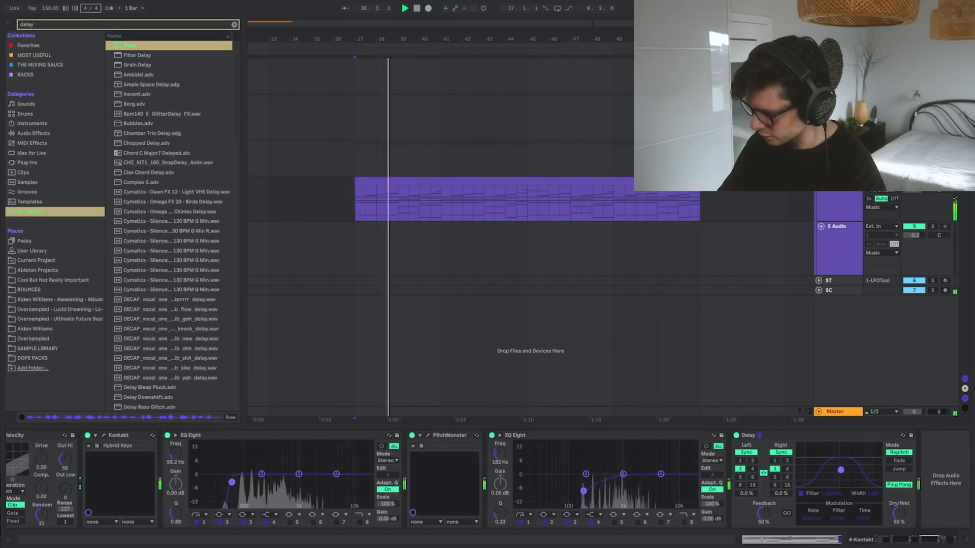
drag(840, 470, 840, 470)
drag(899, 512, 898, 485)
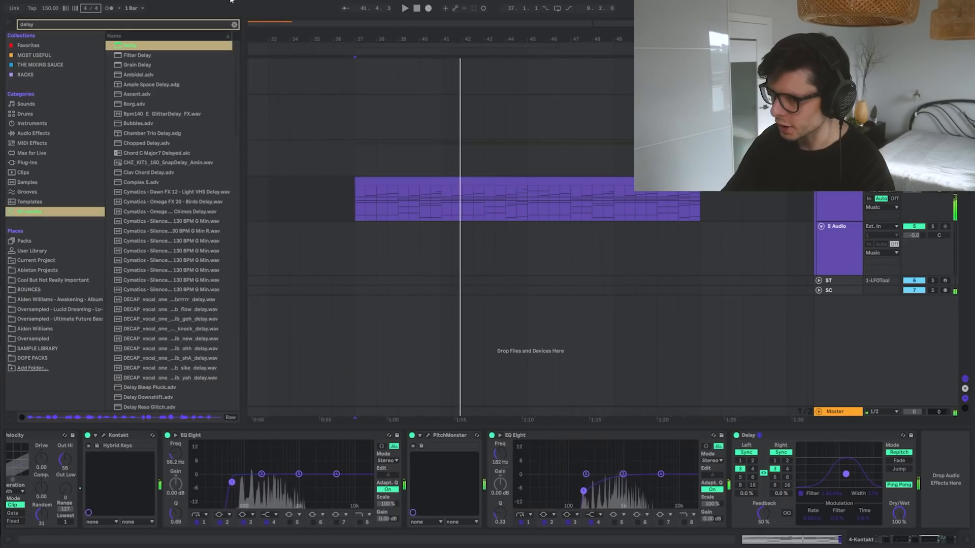
- Add an Arpeggiator MIDI effect before Kontakt, with Gate at 100 %, Retrigger set to Beat and its interval at 1/2
click(234, 24)
click(38, 142)
click(309, 122)
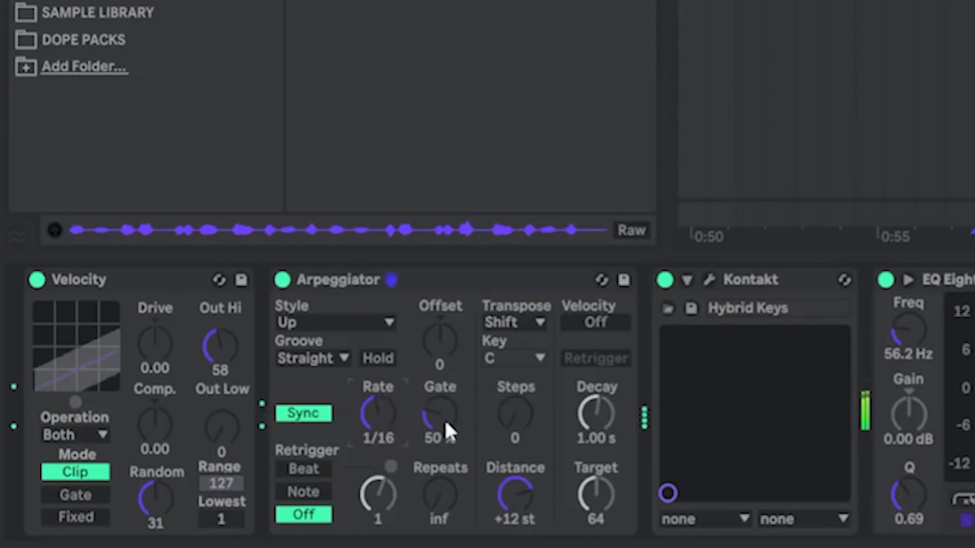
drag(444, 418, 443, 376)
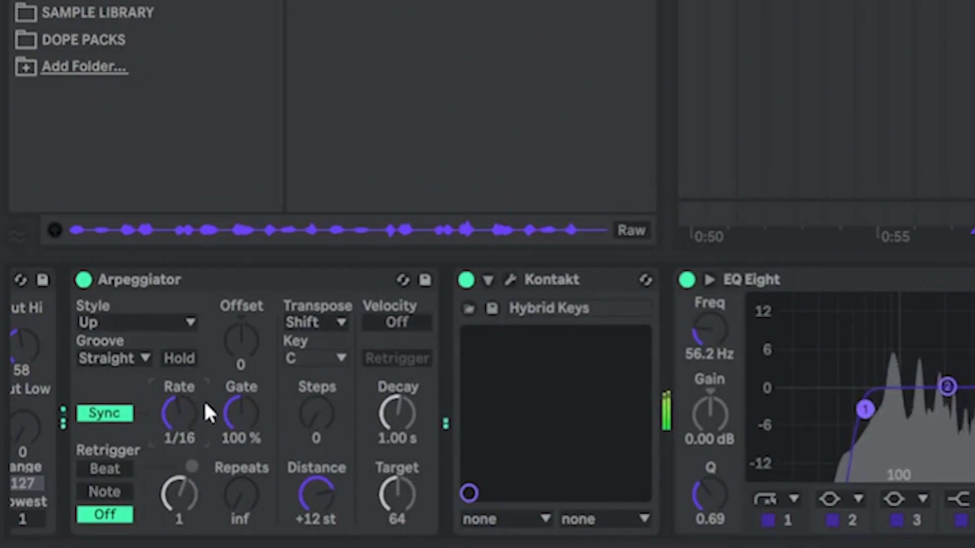
click(105, 469)
scroll(185, 490, down, 3)
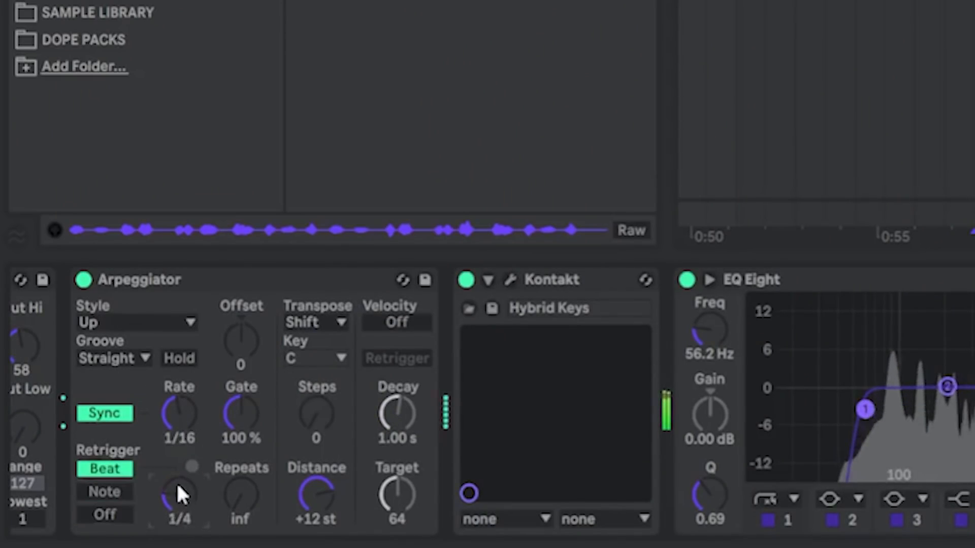
click(155, 325)
click(154, 325)
drag(184, 489, 184, 473)
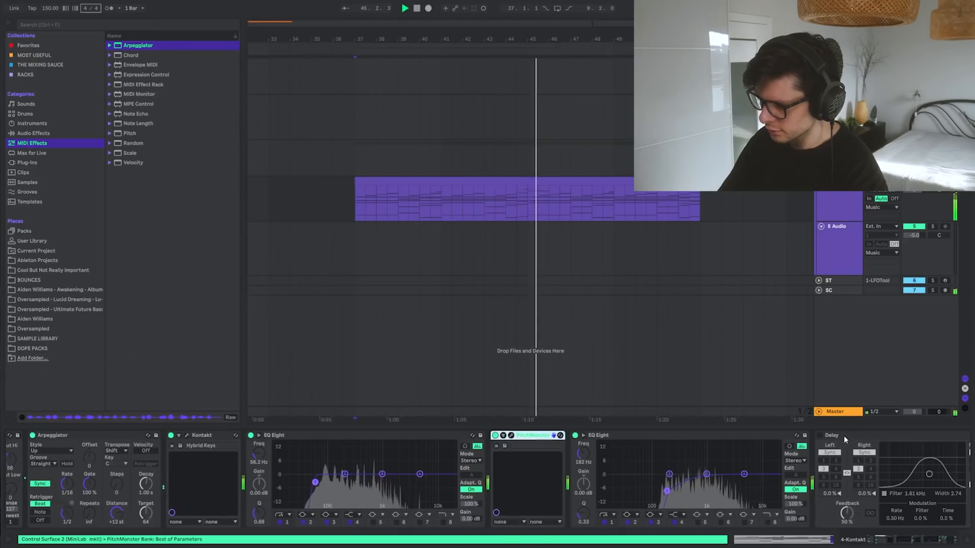
- Switch the Delay back on, add a high cut at about 3.4 kHz to the EQ Eight before it and lower that EQ's low cut
click(818, 435)
click(773, 523)
drag(766, 480, 726, 483)
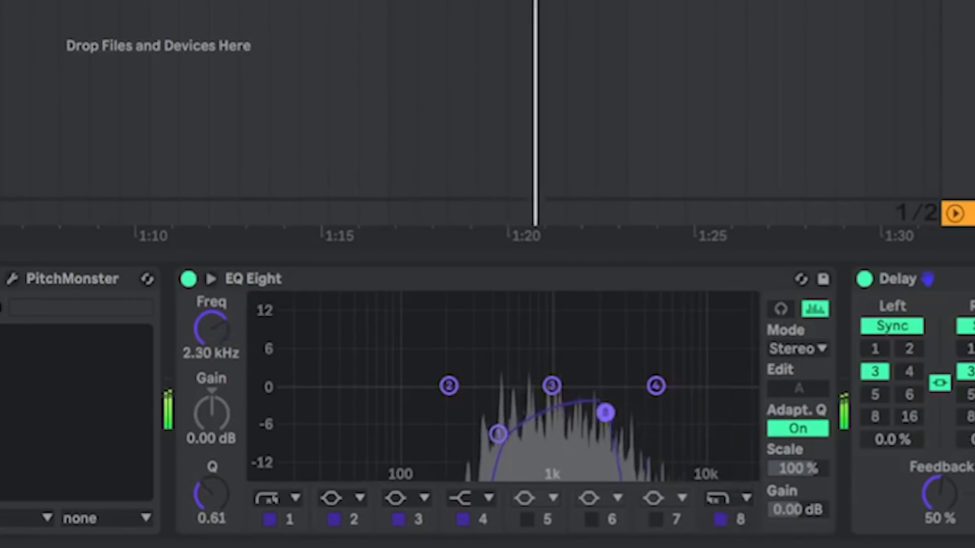
drag(605, 412, 618, 423)
drag(498, 433, 486, 433)
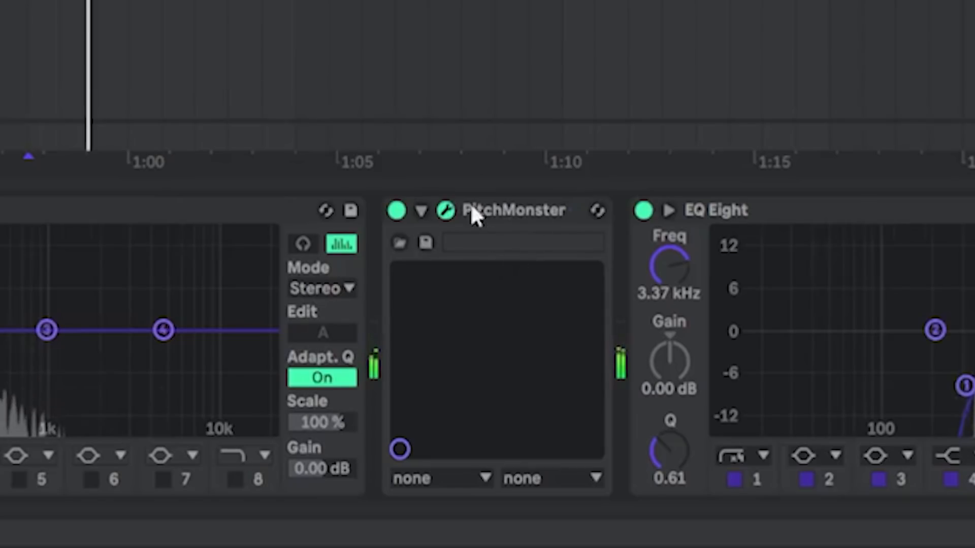
- Set PitchMonster's pitch to 24 semitones up and return from the clip's notes to the device chain
click(491, 435)
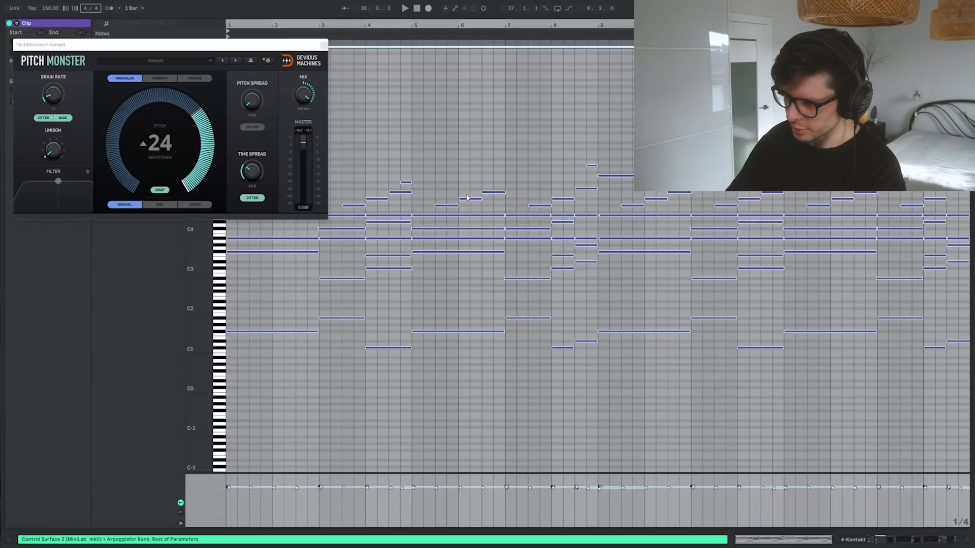
key(shift+Tab)
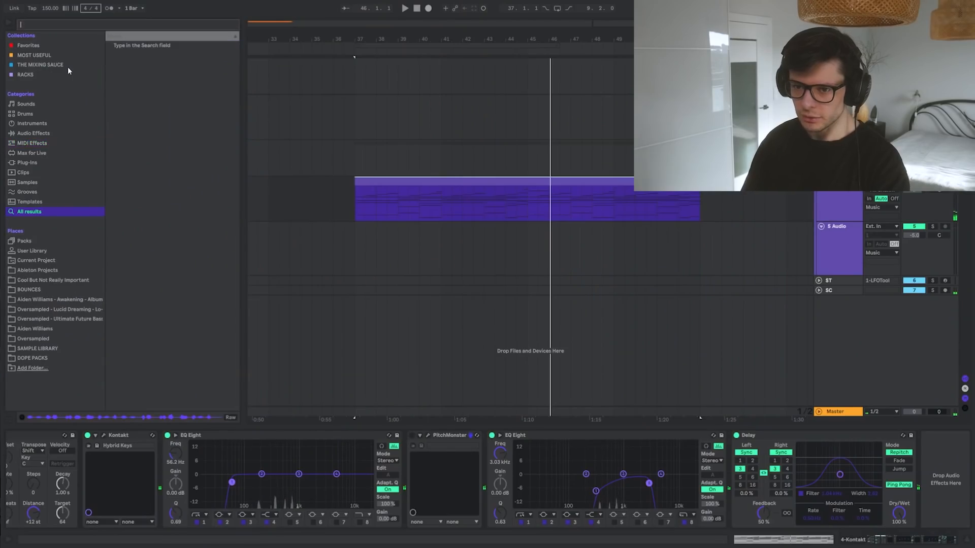
- Find ValhallaRoom, add it after the Delay on the Kontakt track and reduce its mix
text(vst room)
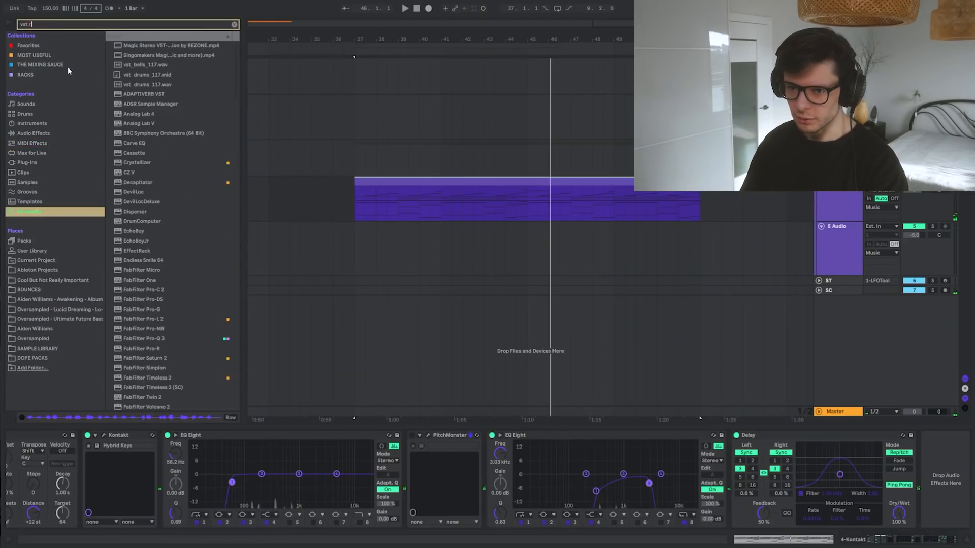
key(Down)
key(Return)
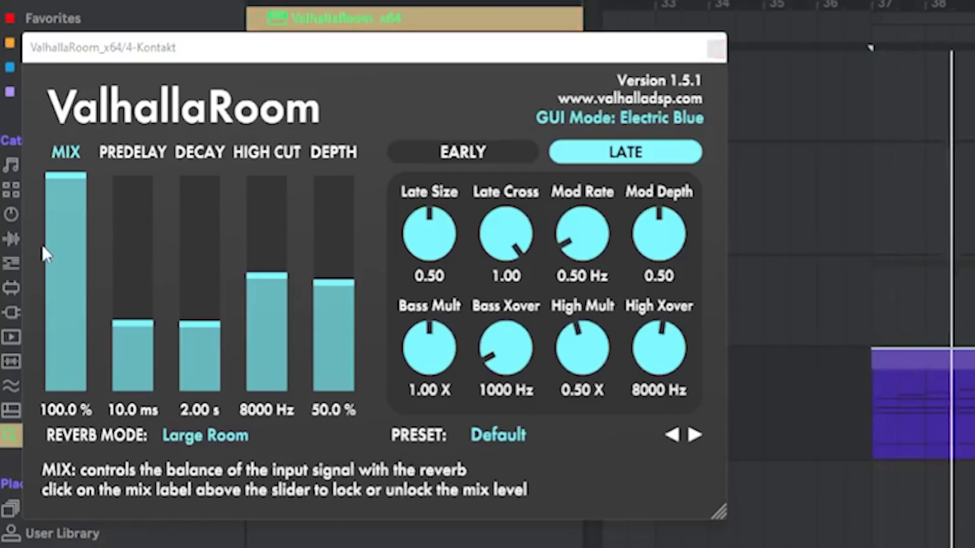
click(27, 167)
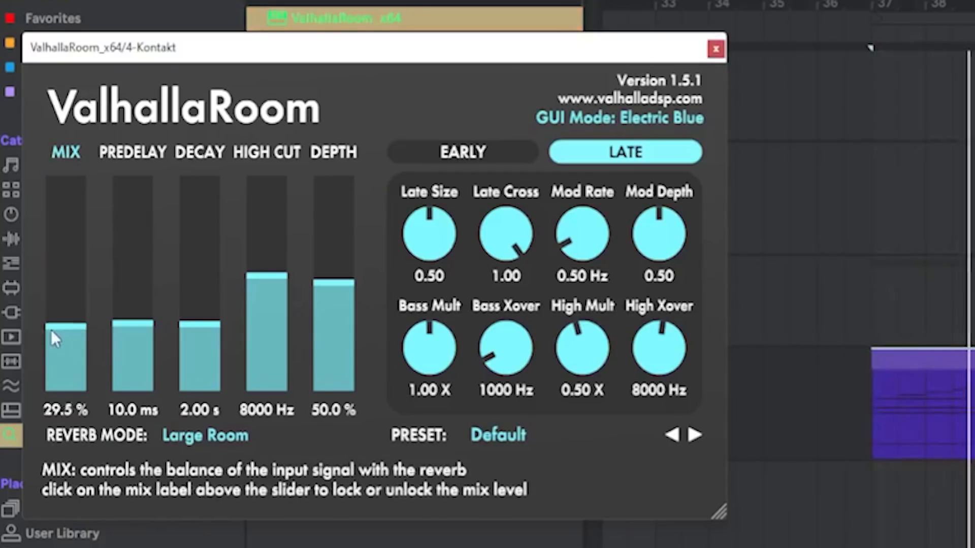
drag(60, 293, 62, 271)
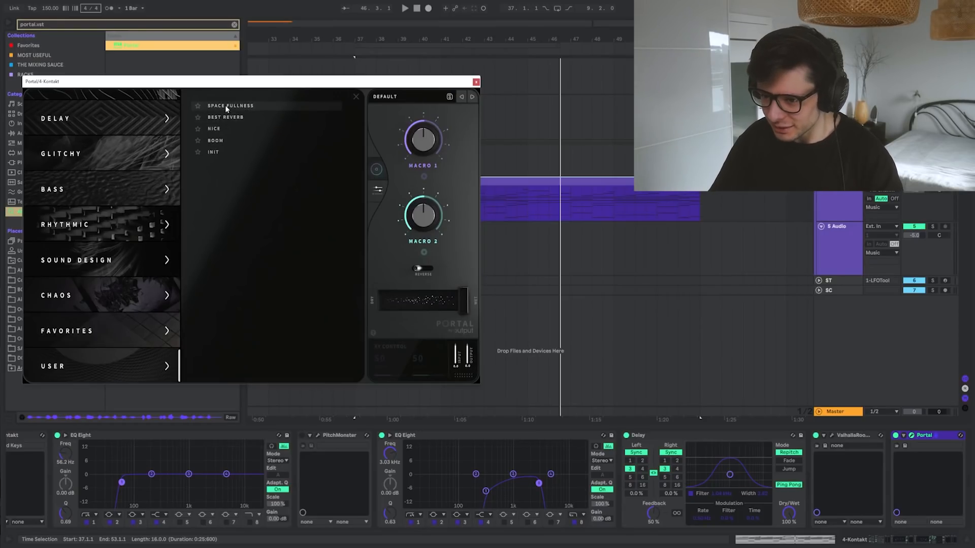
- Load the Space Fullness user preset in Portal, set its Dry/Wet slightly below 33 and close the plug-in
click(226, 106)
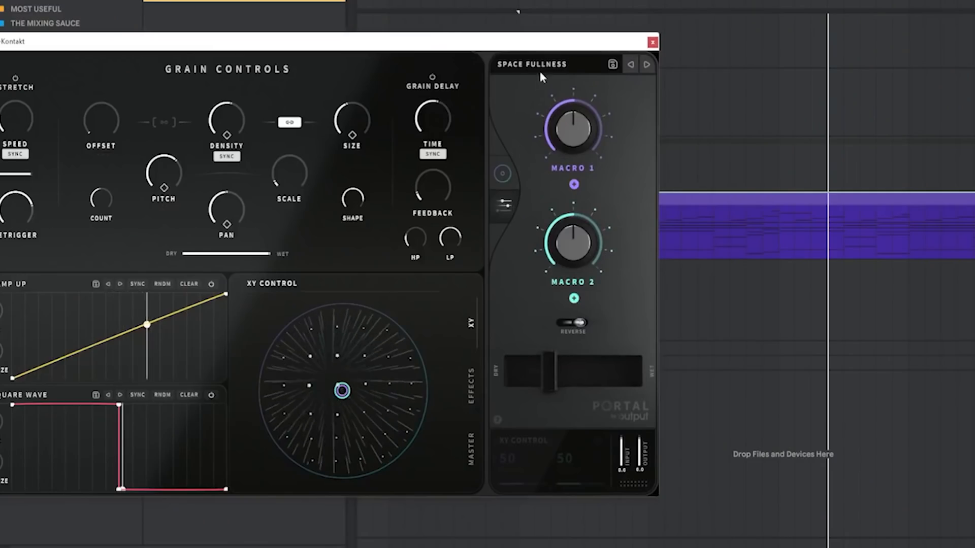
drag(587, 45, 521, 22)
mouse_move(470, 361)
mouse_down()
mouse_move(553, 341)
mouse_move(472, 349)
mouse_up()
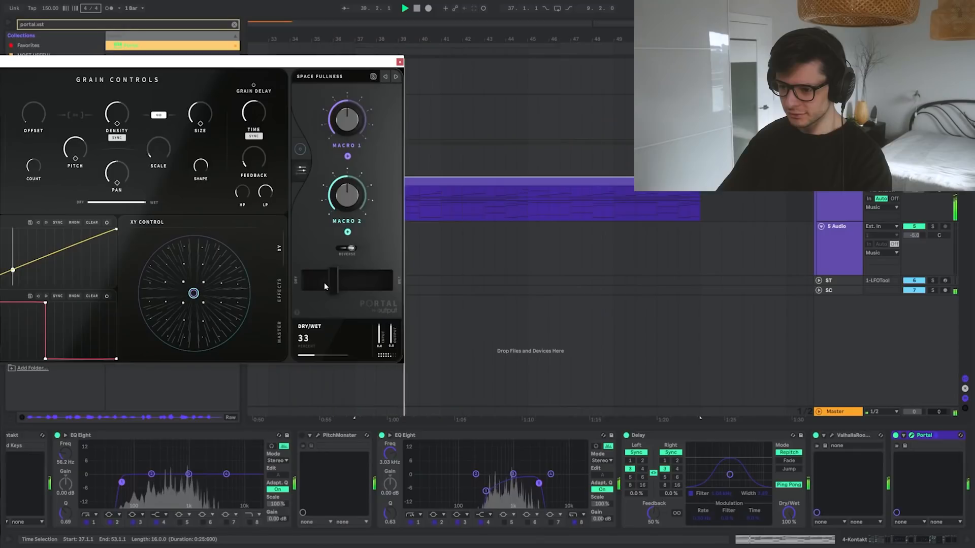
drag(324, 286, 319, 287)
click(400, 62)
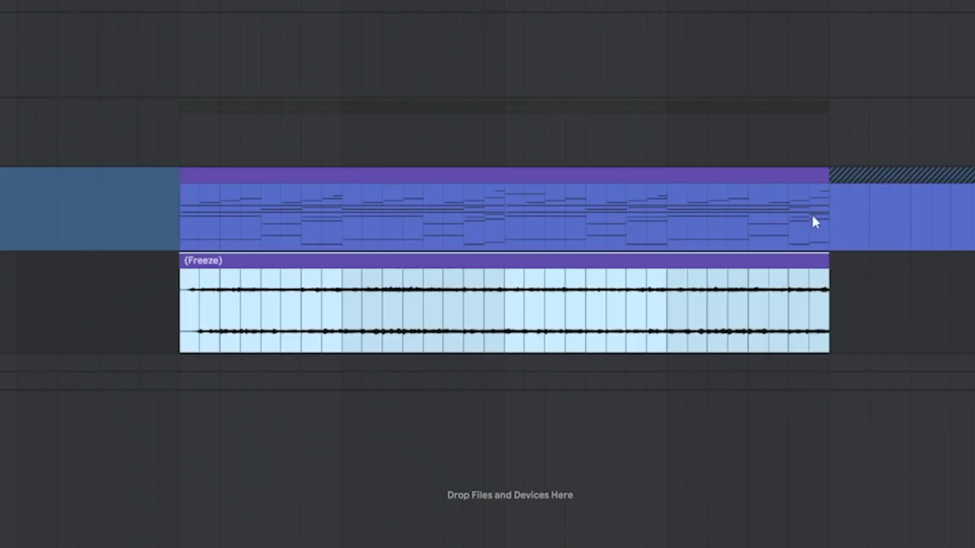
- Unfreeze the Kontakt track, move the trimmed frozen audio clip back to start at bar 37 and play it
right_click(812, 214)
click(234, 208)
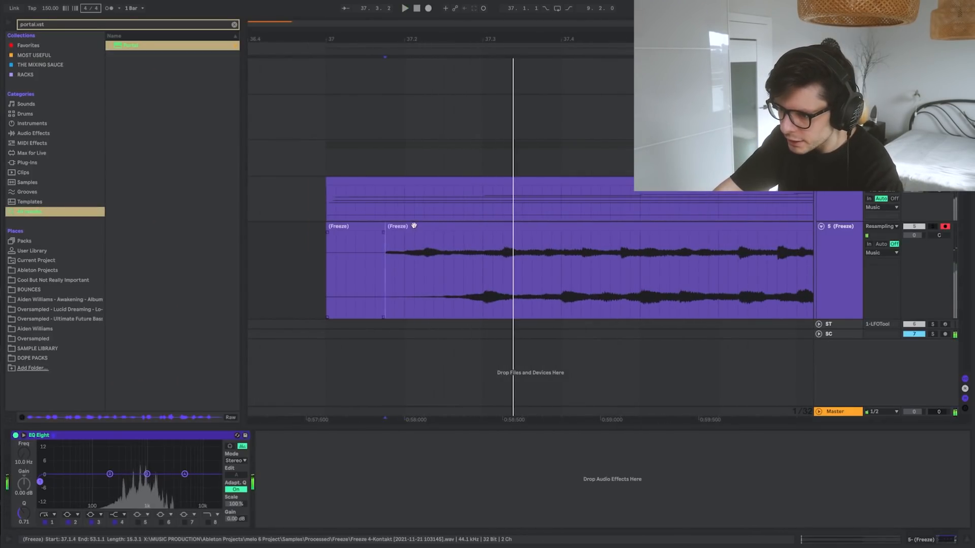
drag(414, 226, 351, 247)
scroll(422, 253, down, 5)
key(space)
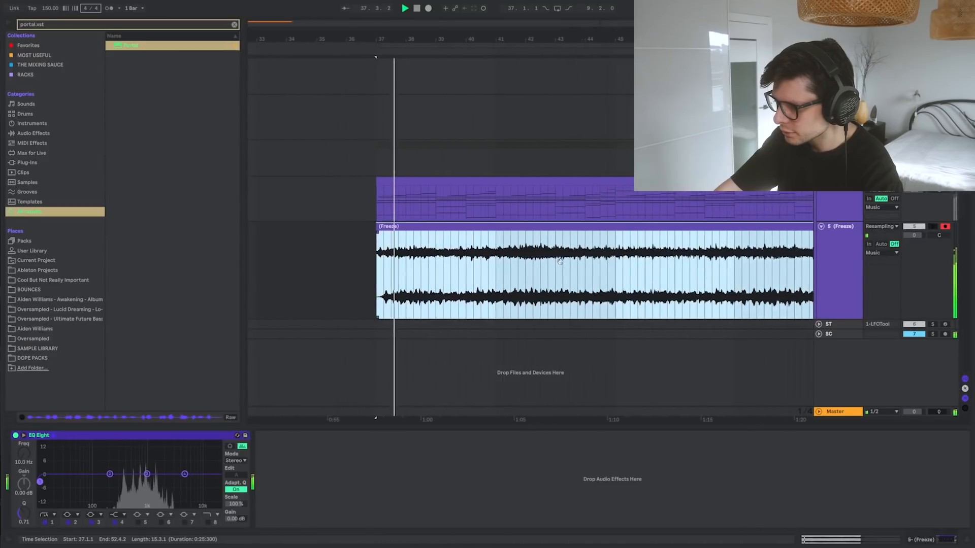
- Lower the frozen-audio track's volume, add soothe2 to it, adjust its suppression nodes and play the clip from around bar 43
drag(914, 235, 914, 254)
text(soothe2_x64)
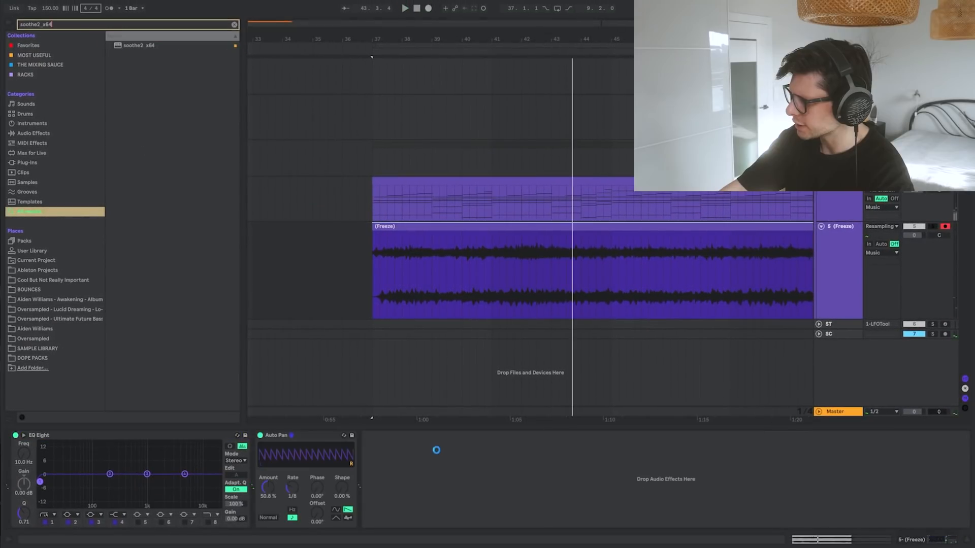
key(Down)
key(Return)
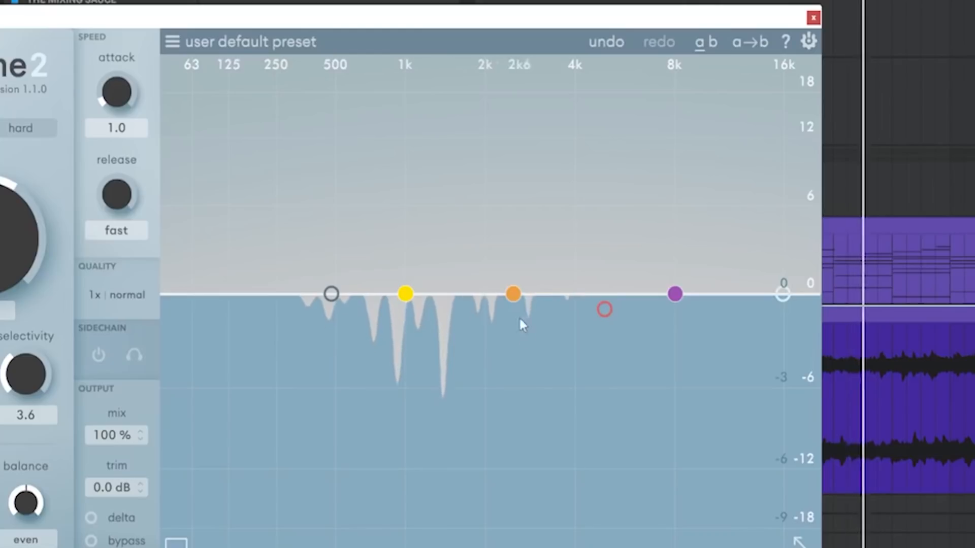
drag(267, 215, 241, 194)
drag(461, 242, 471, 188)
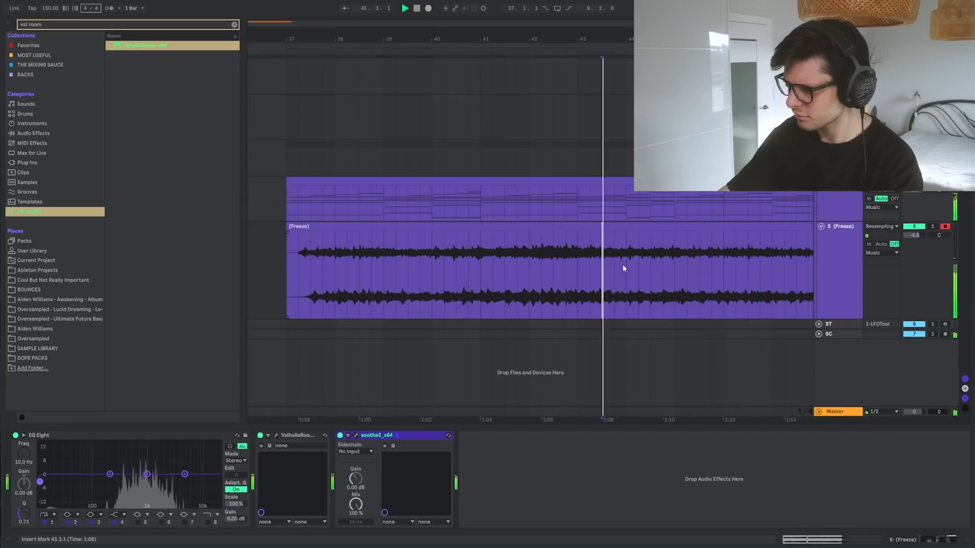
click(657, 264)
click(663, 266)
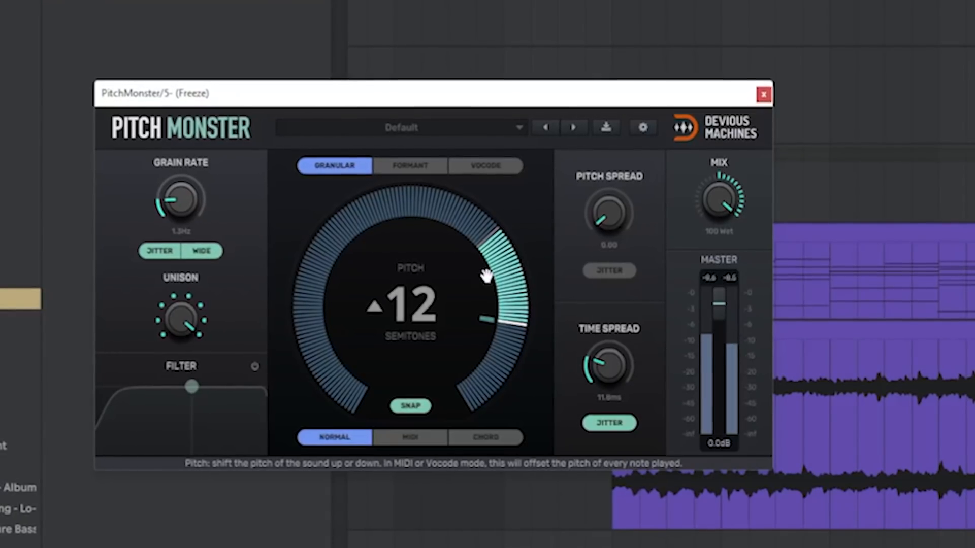
- Compare PitchMonster's fully wet and dry sound on the frozen-audio track and set its Mix to 73 Dry
drag(756, 189, 755, 234)
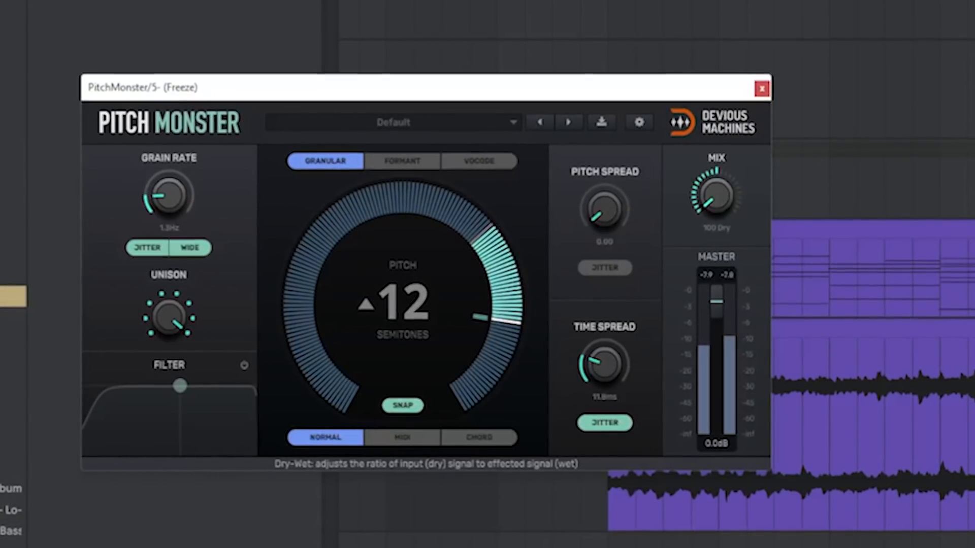
mouse_move(723, 188)
mouse_down()
mouse_move(723, 165)
mouse_move(723, 218)
mouse_move(722, 189)
mouse_up()
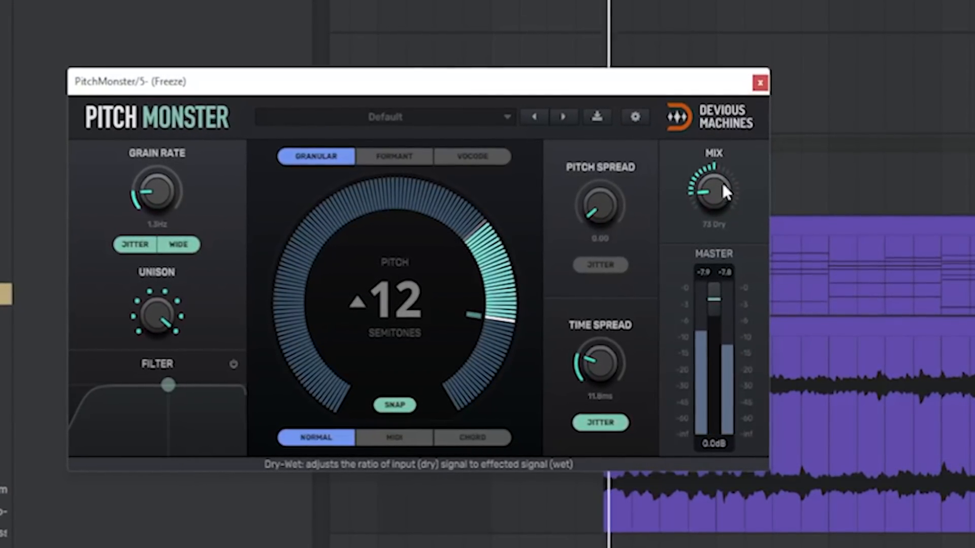
click(760, 81)
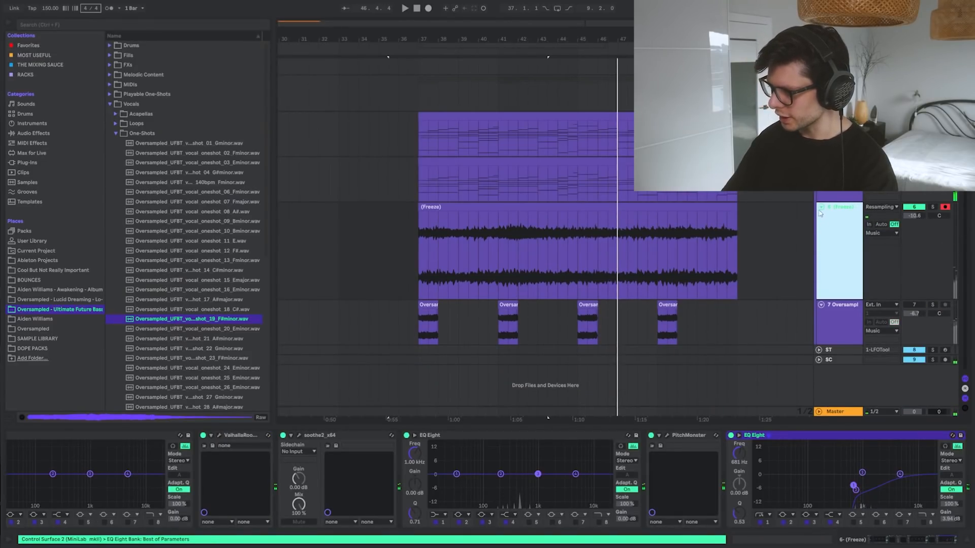
- Search the browser for "vst shaperbo" and add ShaperBox 2 to the Music group
key(ctrl+f)
text(vst shaperbo)
double_click(138, 45)
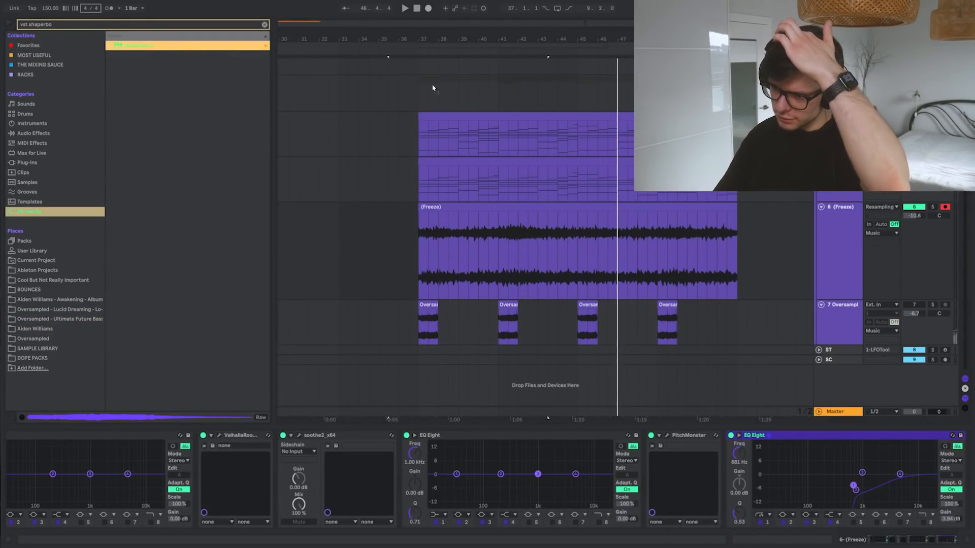
drag(418, 58, 510, 44)
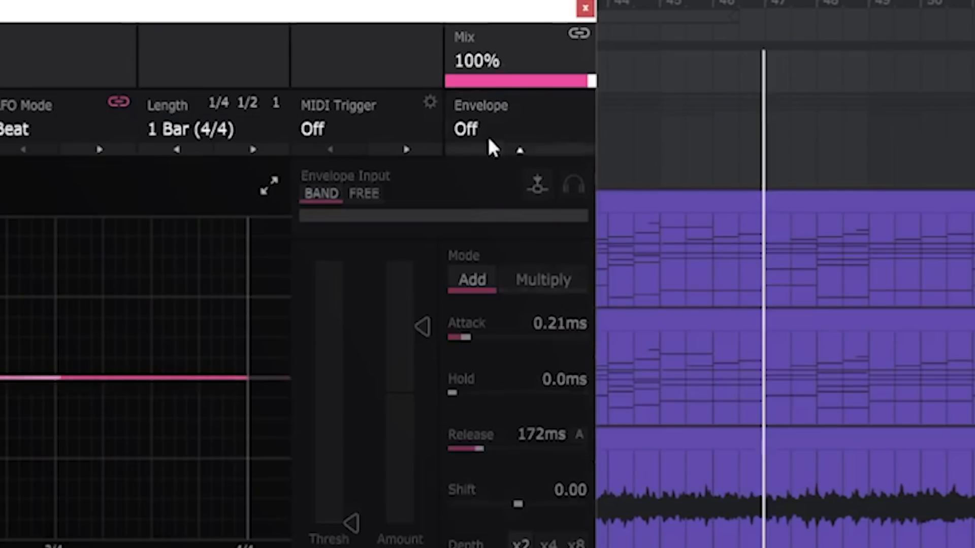
click(431, 101)
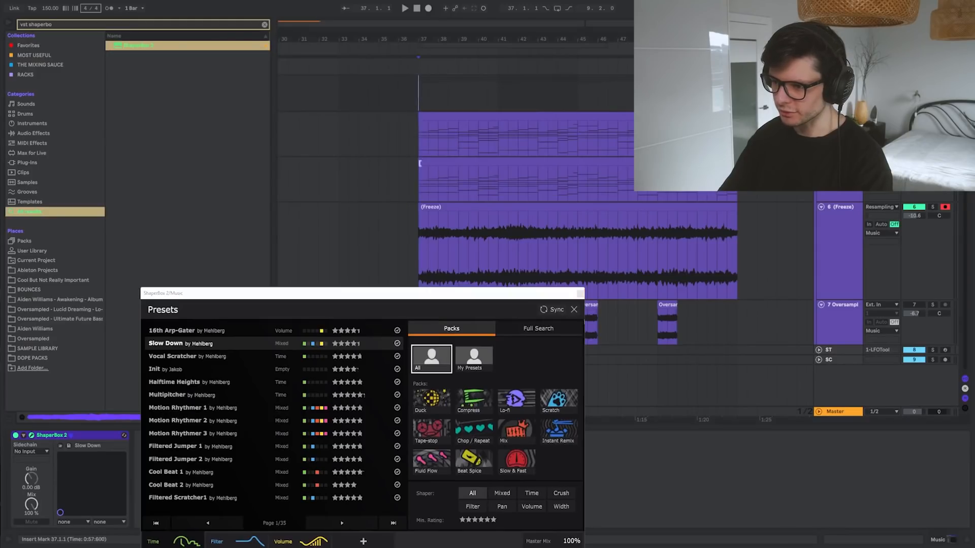
- Load the Multipitcher preset in ShaperBox 2 on the Music group, play it and browse further preset pages
drag(436, 298, 395, 78)
click(187, 176)
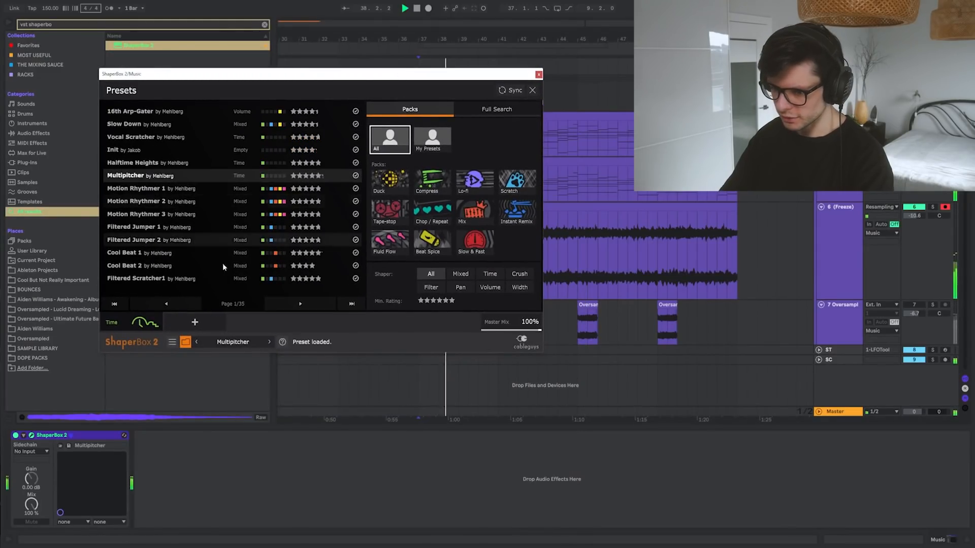
click(297, 303)
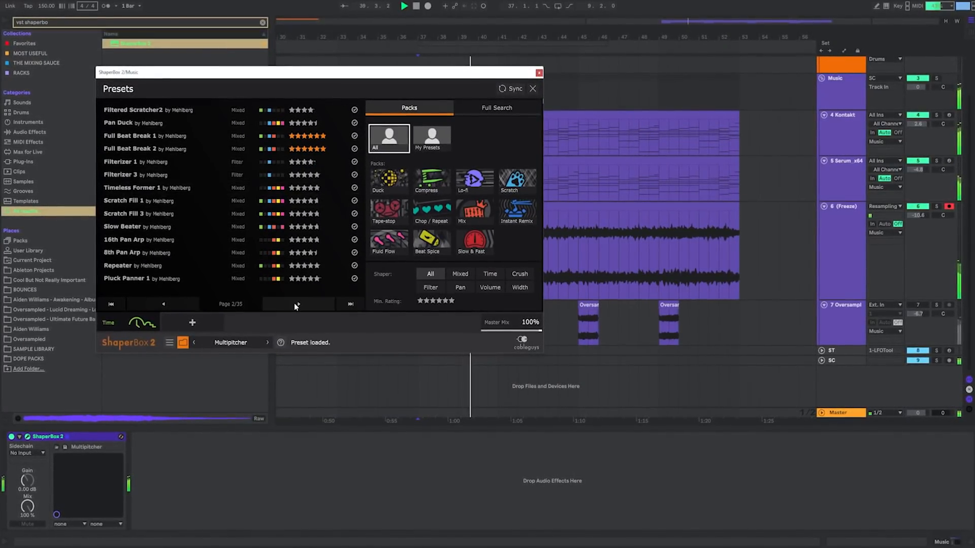
click(293, 306)
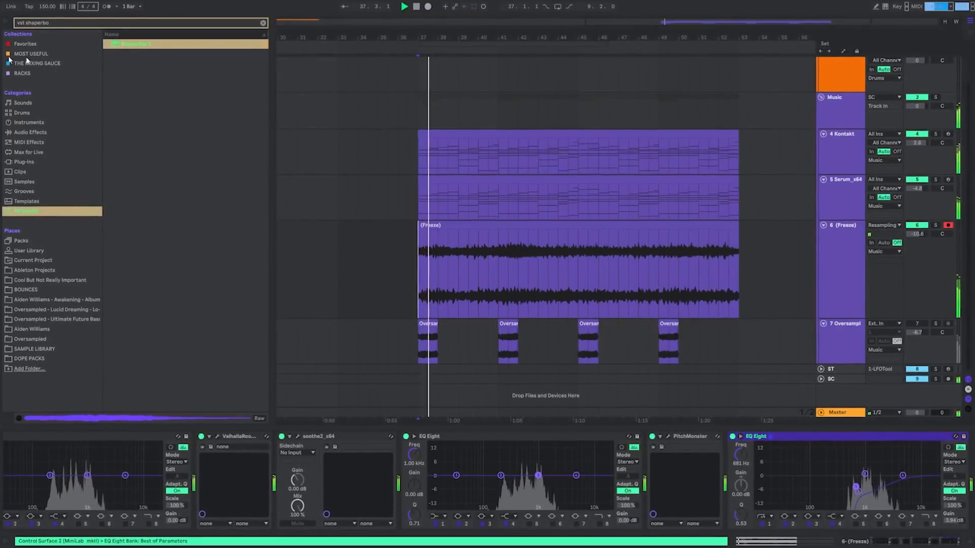
key(ctrl+alt+p)
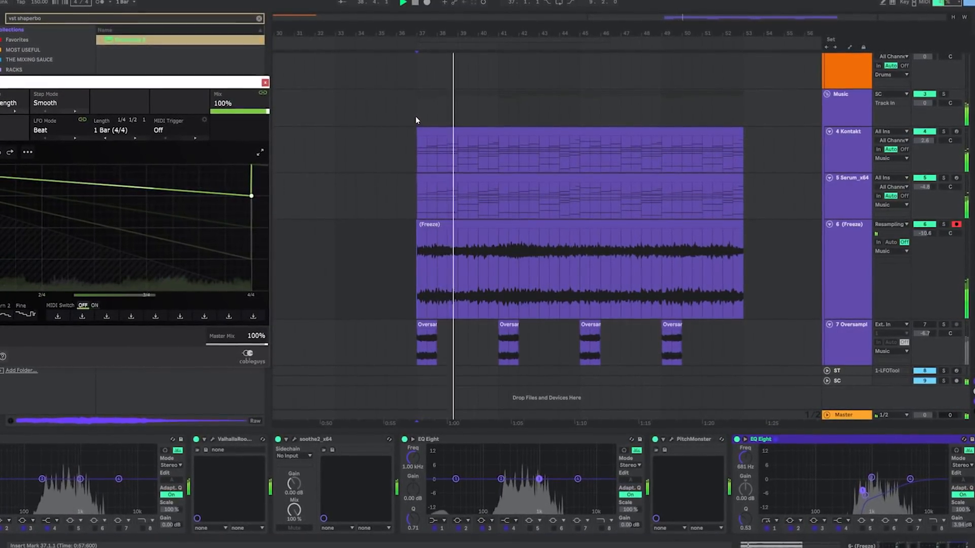
- Deactivate the frozen-audio track and add an audio track to the Music group with its input set to Resampling
click(866, 231)
click(848, 199)
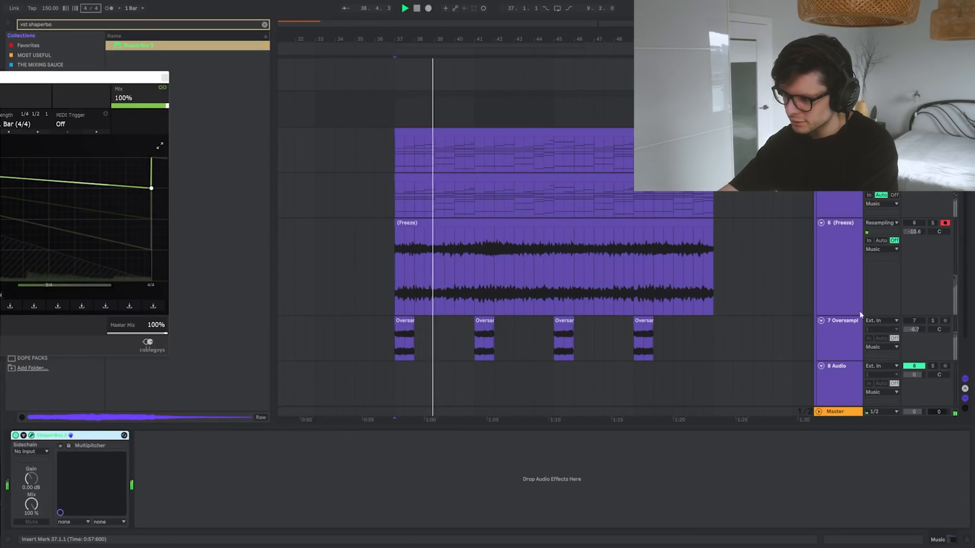
click(889, 366)
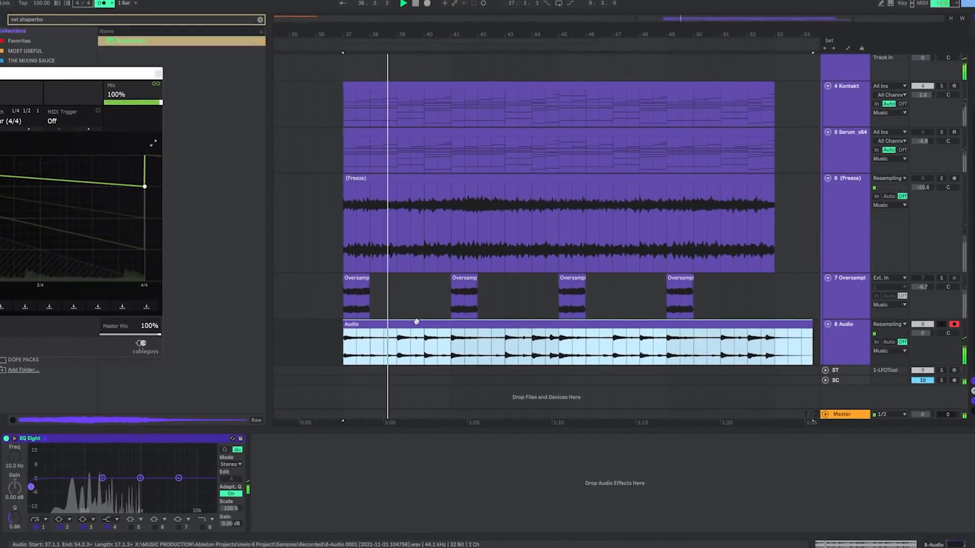
scroll(414, 322, down, 2)
scroll(412, 323, left, 3)
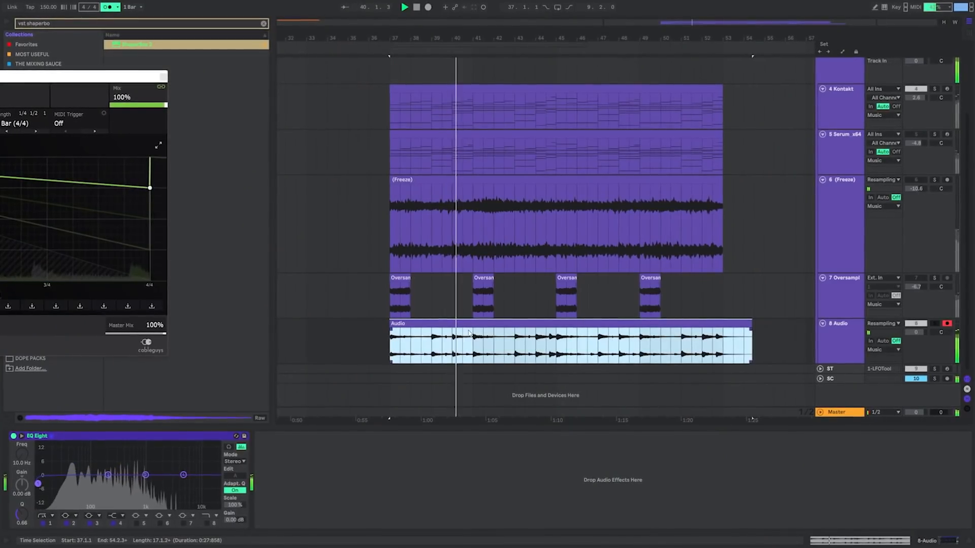
scroll(470, 333, down, 2)
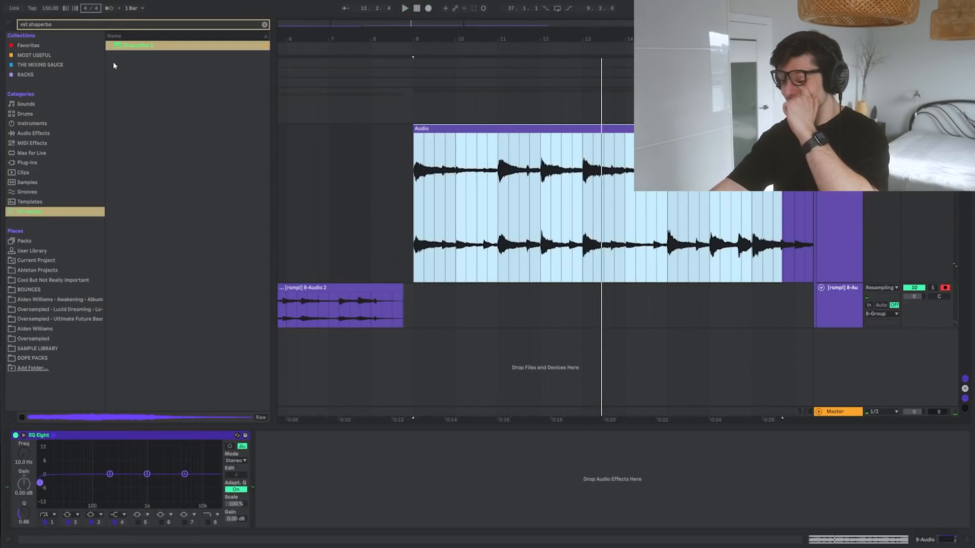
scroll(462, 232, up, 4)
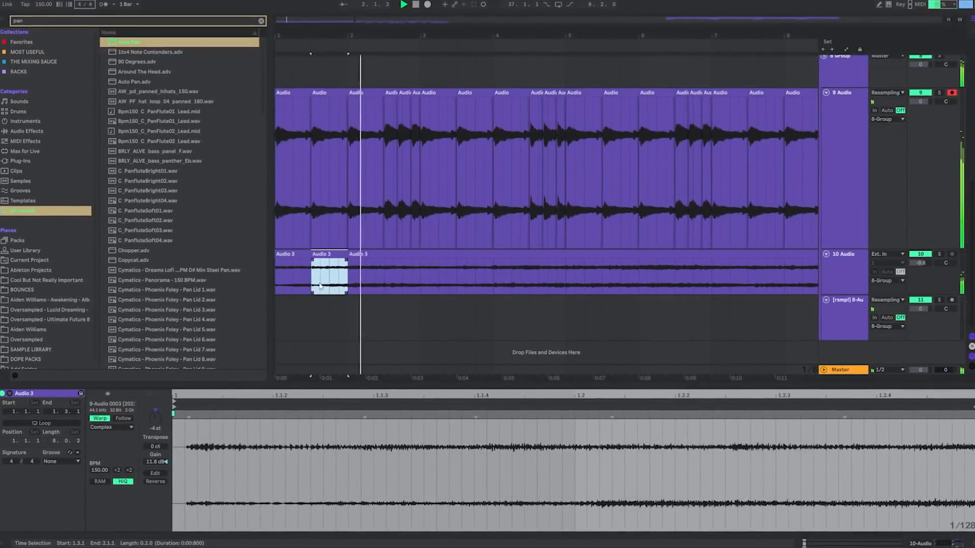
- Duplicate half-bar slices of the Audio 3 clip end to end along the 10 Audio track
key(ctrl+d)
drag(421, 276, 291, 276)
drag(457, 278, 415, 279)
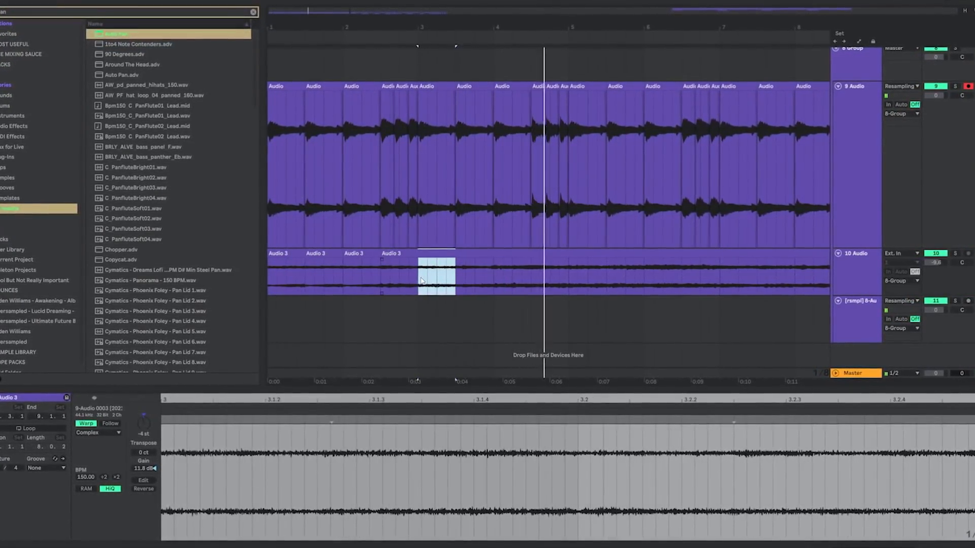
key(ctrl+d)
key(ctrl+d)
key(ctrl+d)
key(ctrl+d)
key(ctrl+d)
key(ctrl+d)
key(ctrl+d)
key(minus)
drag(472, 270, 259, 271)
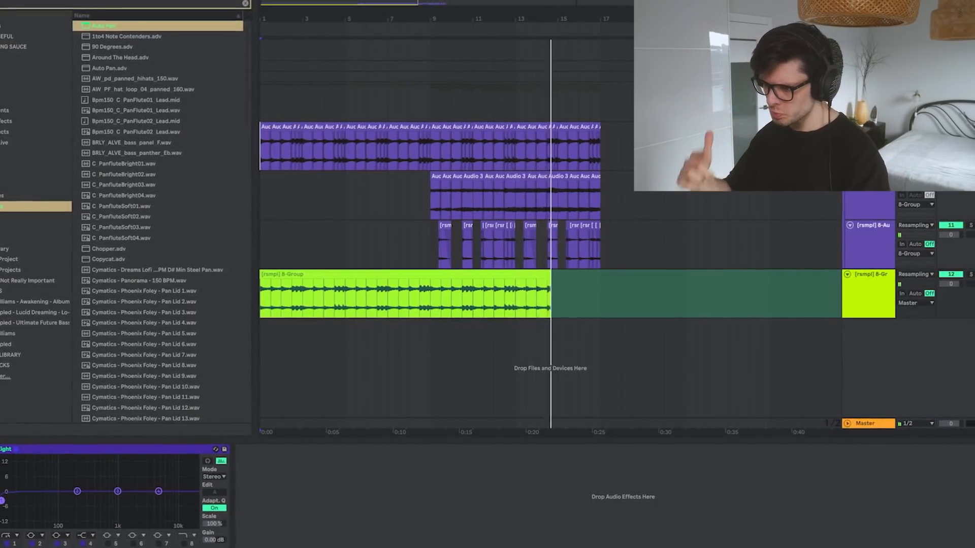
- Record Serum's CHORD - Gravity sound onto the armed 5 Audio resampling track from bar 9
scroll(488, 193, up, 5)
scroll(583, 239, down, 3)
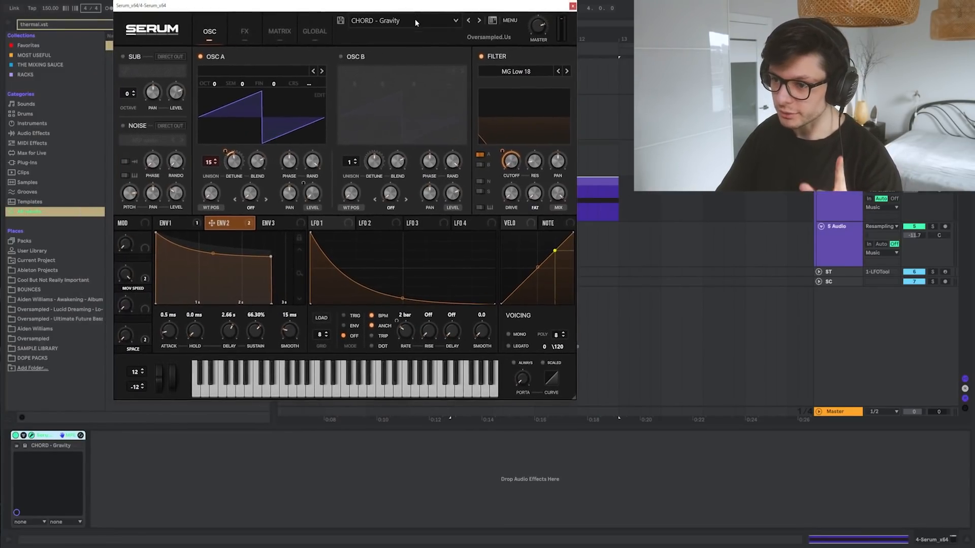
click(415, 22)
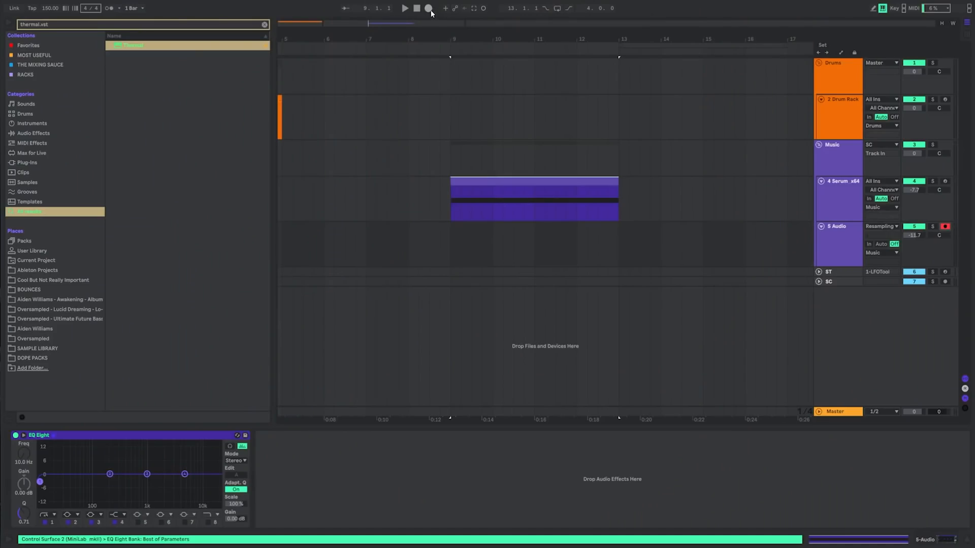
click(429, 8)
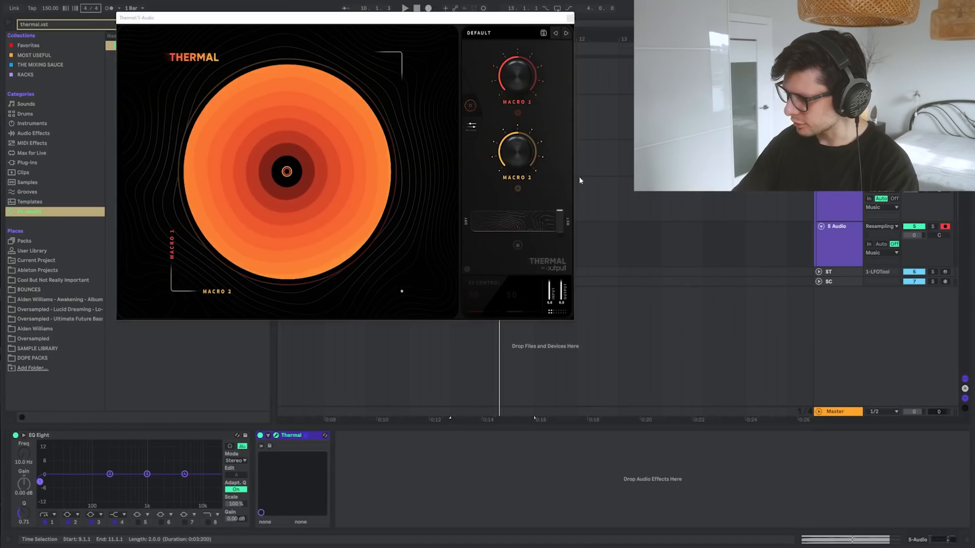
- Load the Angry Dobermann bass preset in the second Thermal, set its dry/wet to about 33 and duplicate the device
drag(519, 24, 531, 65)
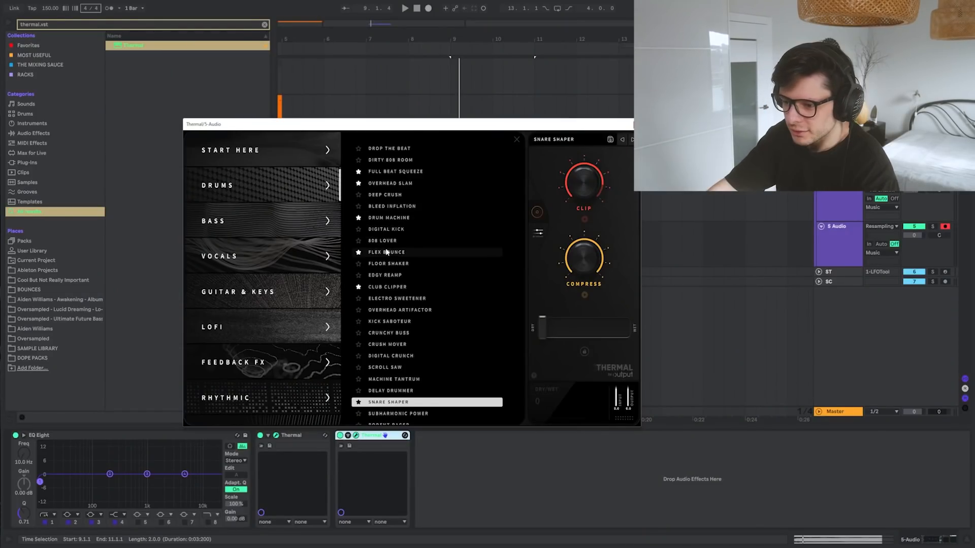
click(426, 253)
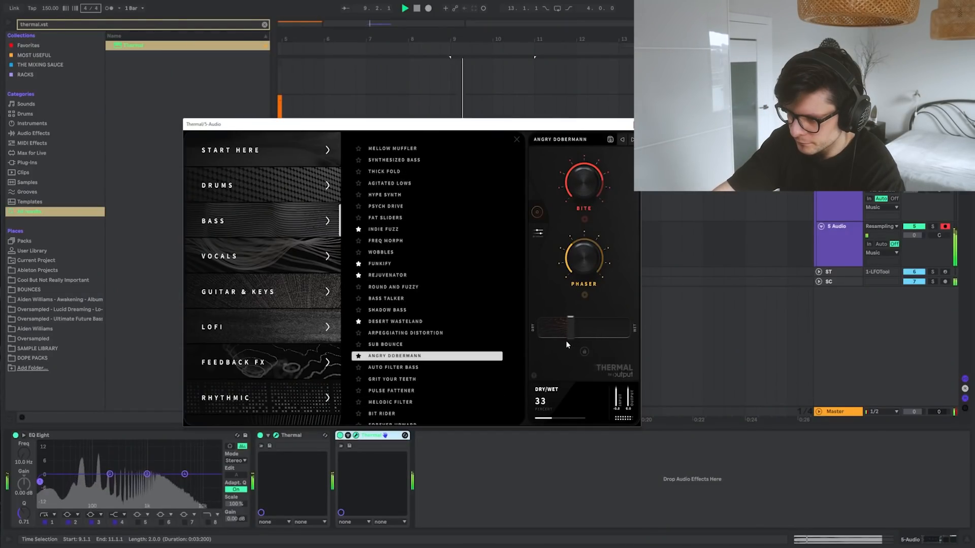
key(space)
key(ctrl+d)
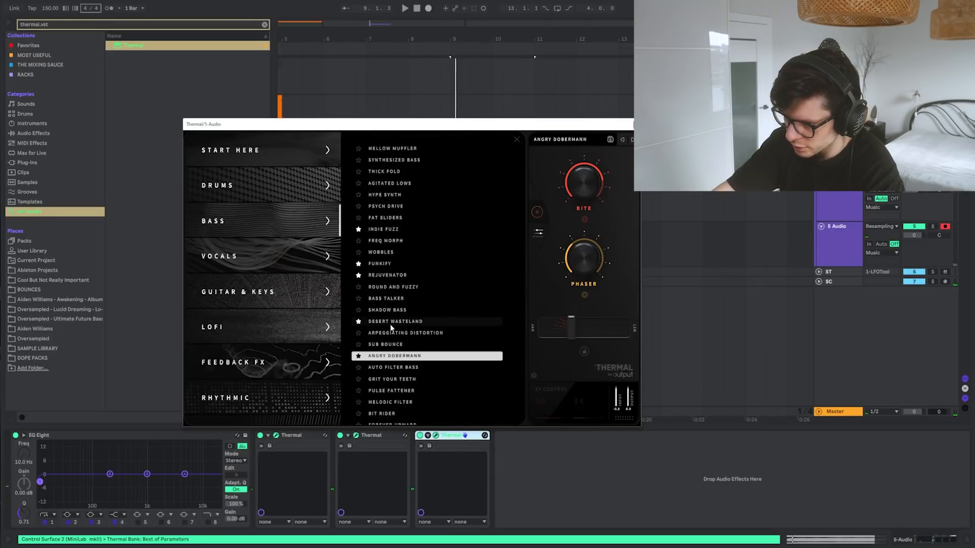
- Load the Rejuvenator bass preset in the third Thermal and close its window
drag(596, 326, 537, 350)
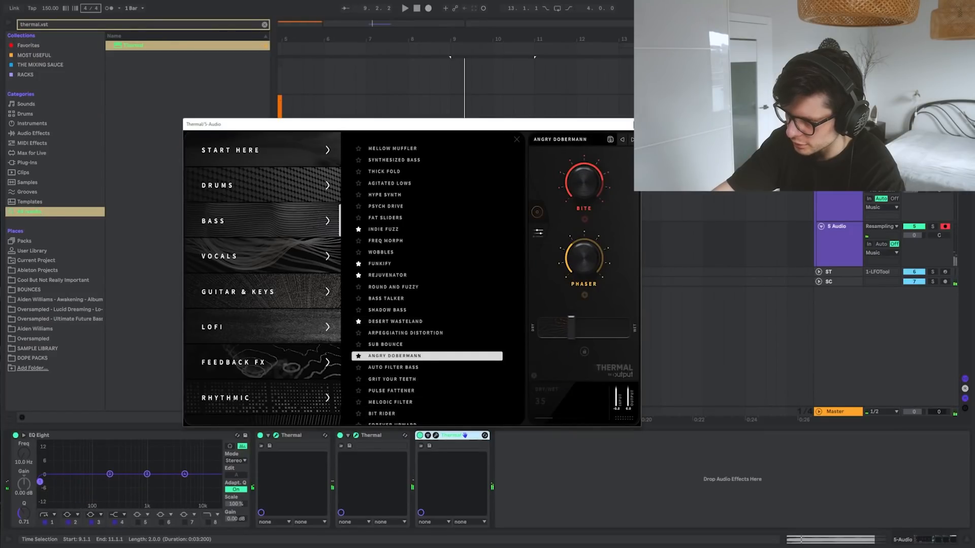
click(387, 275)
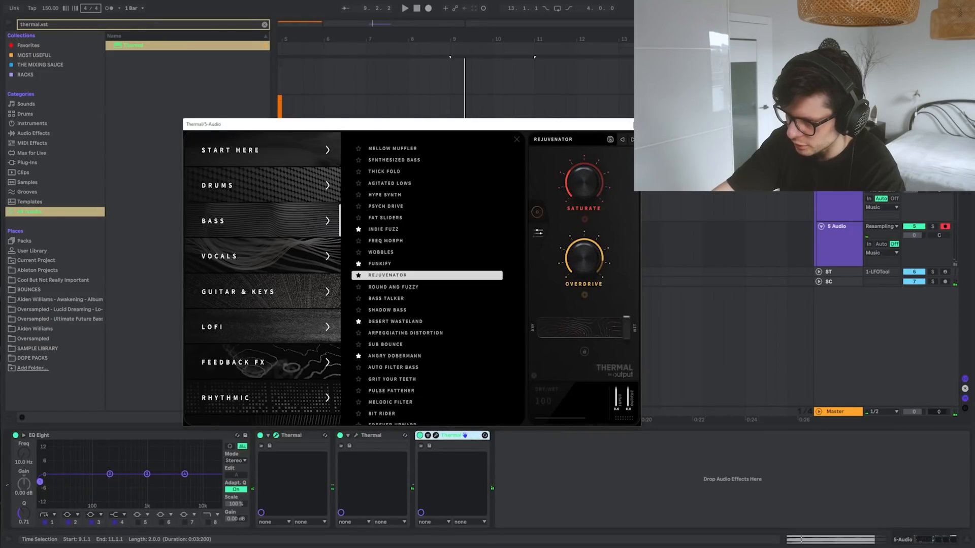
click(635, 124)
- Bypass all three Thermal devices on the 5 Audio track and play the Audio 2 clip without them
shift+click(314, 436)
key(0)
key(space)
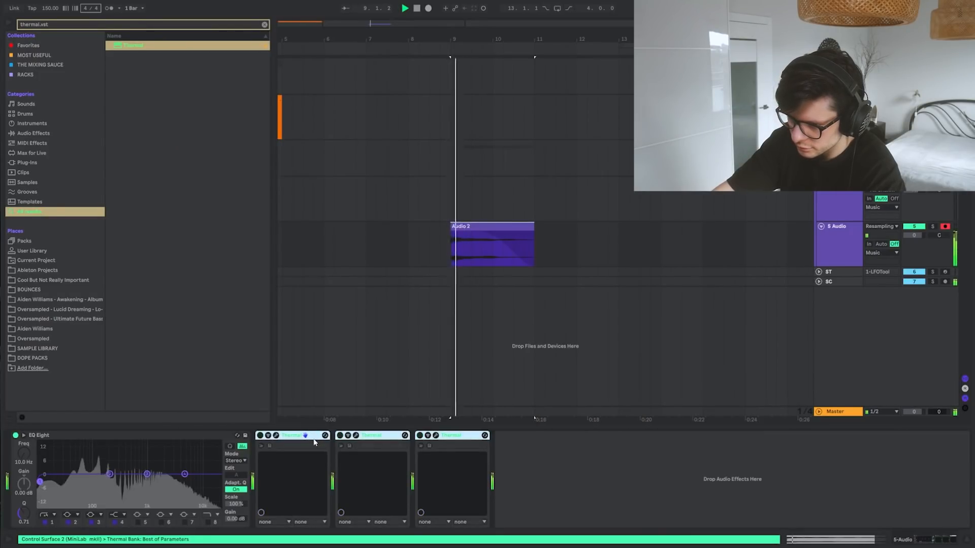
key(space)
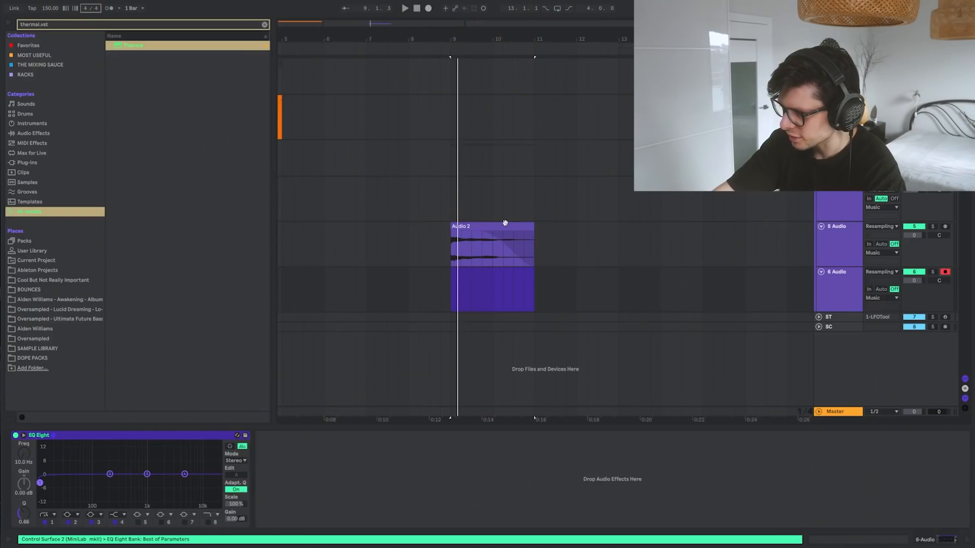
- Resample the Audio 2 clip from bar 9 onto the armed 6 Audio track
click(504, 223)
click(428, 9)
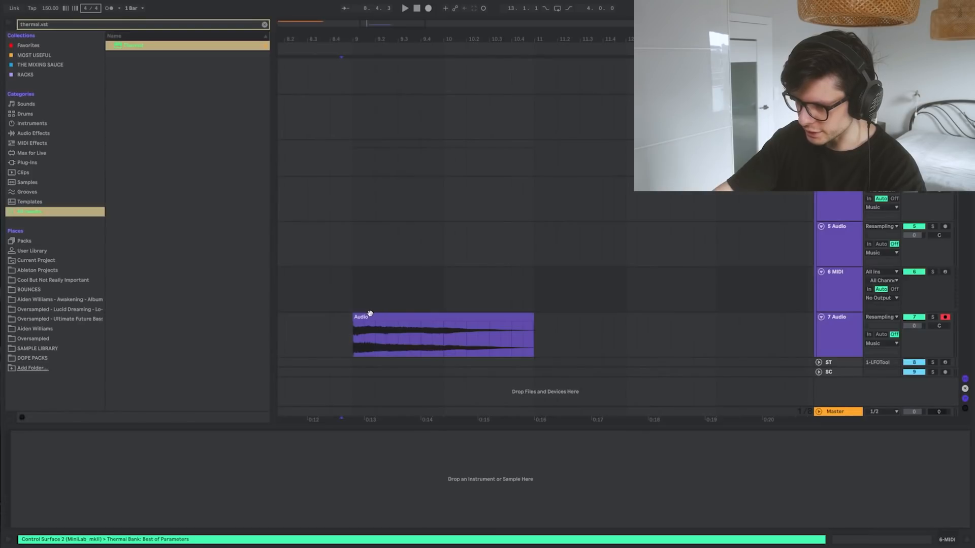
- Load the resampled audio clip into Simpler on the new MIDI track and play a note with it
drag(369, 315, 295, 494)
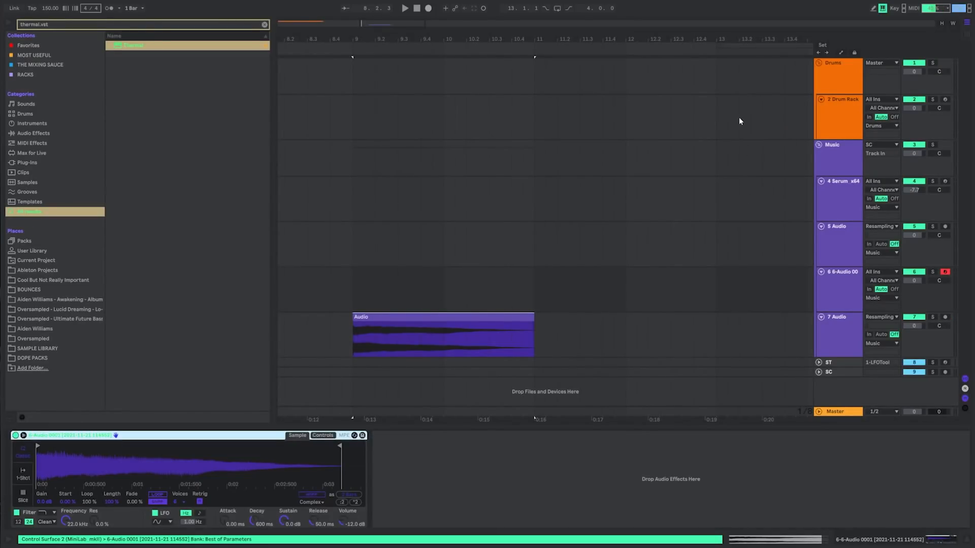
key(z)
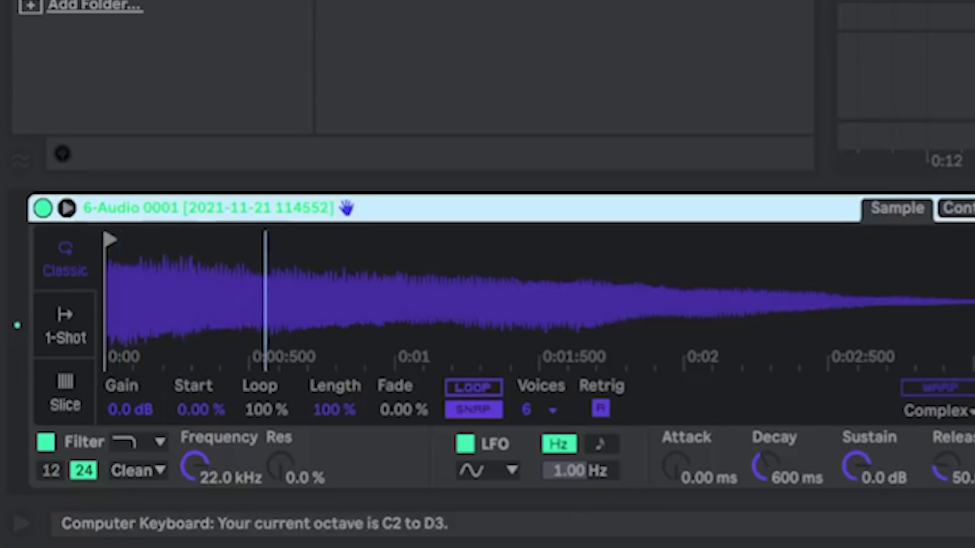